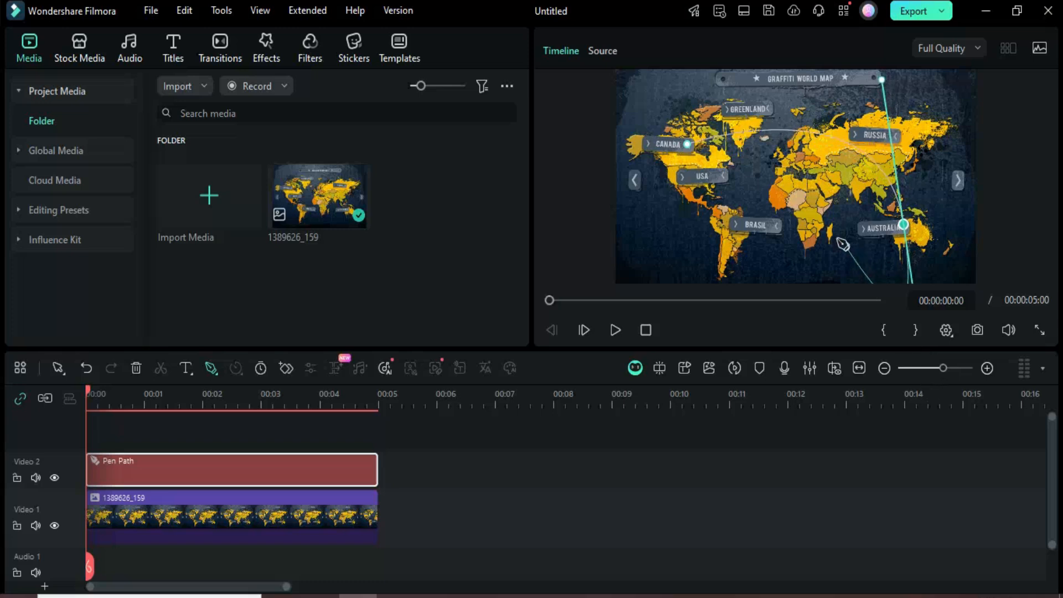
click(690, 208)
click(691, 208)
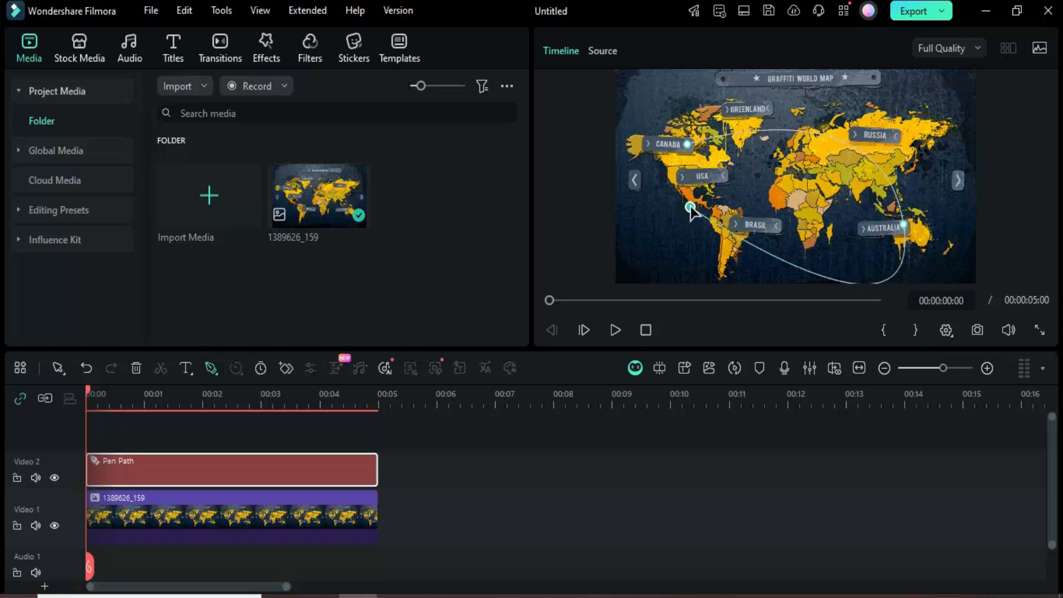
key(Delete)
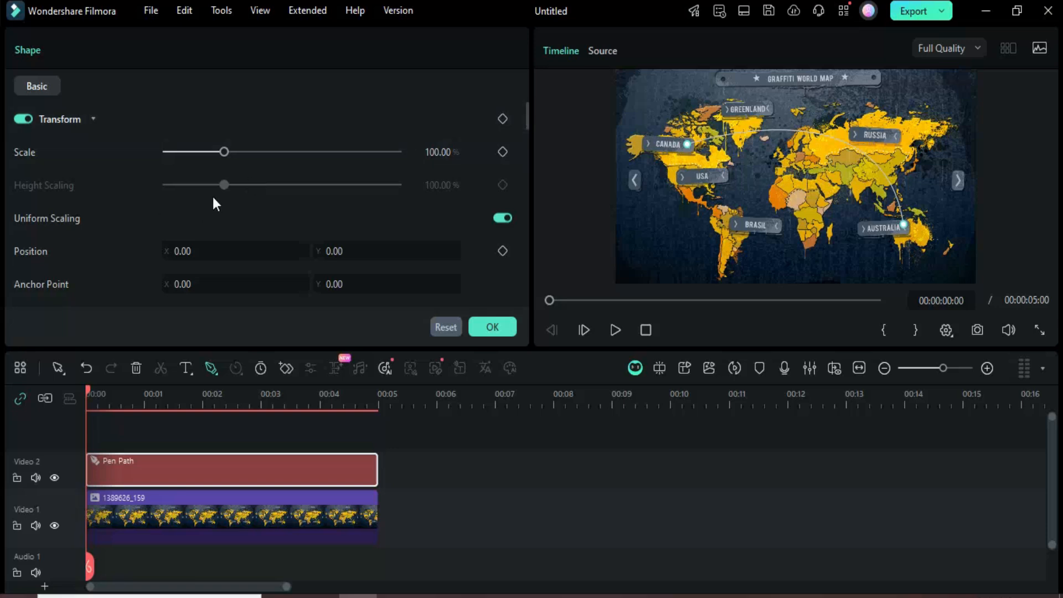
Step: Set the pen path's stroke color to white and its weight to 5
drag(527, 111, 529, 210)
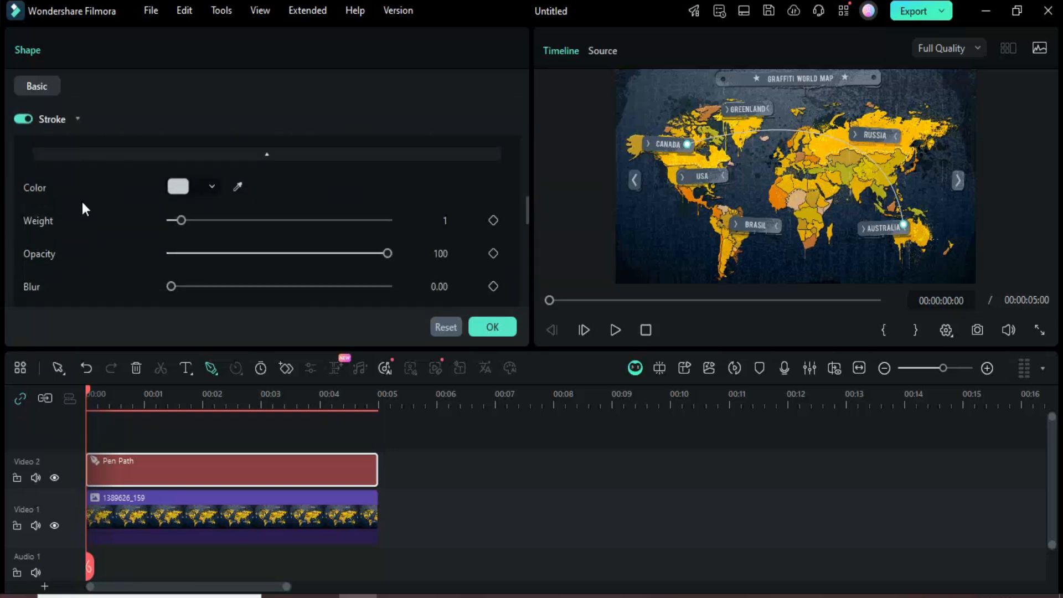
click(212, 189)
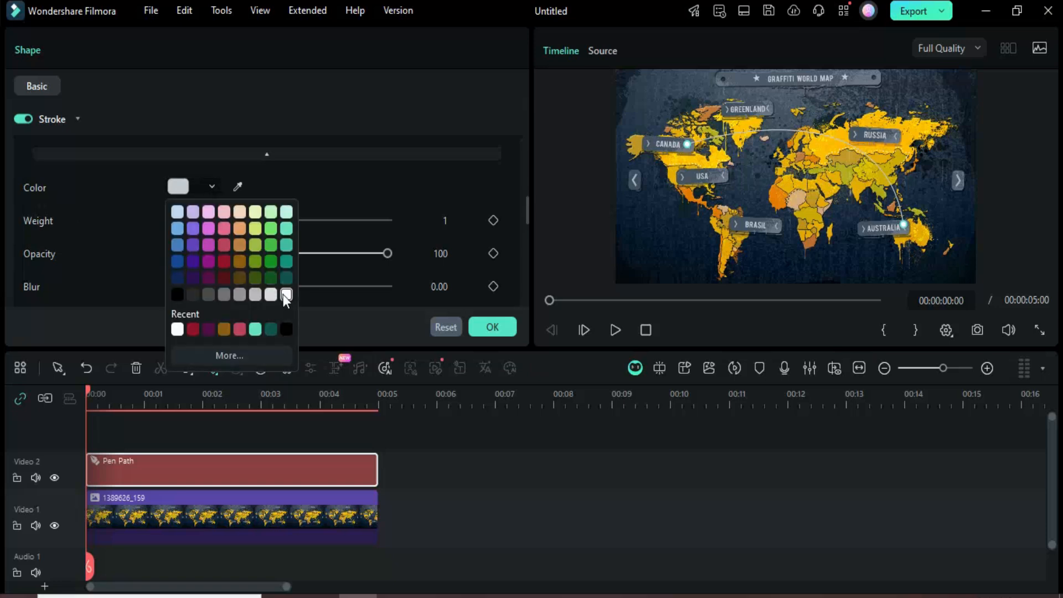
click(284, 294)
click(441, 222)
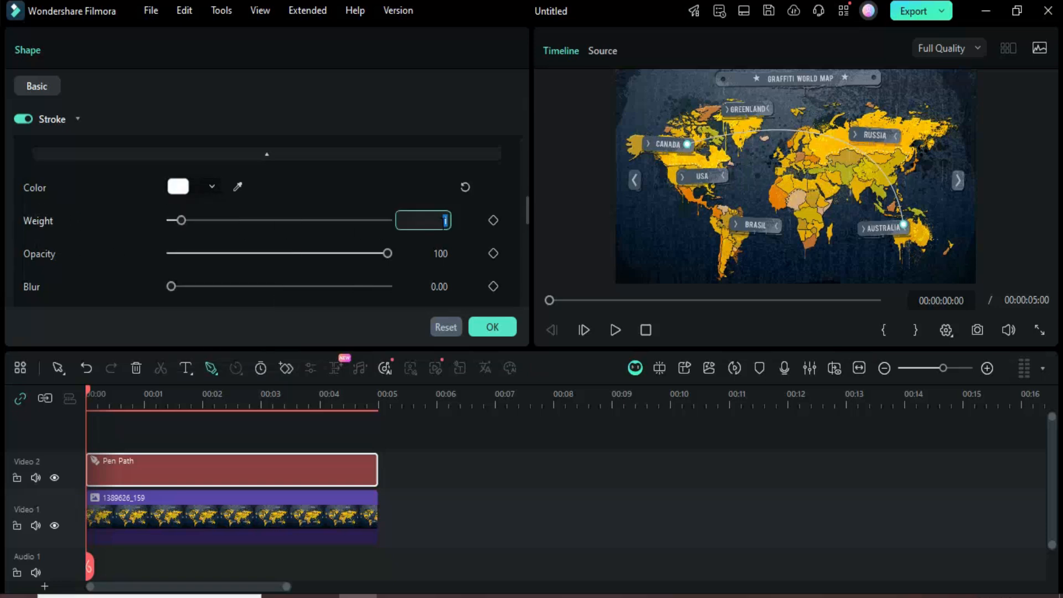
key(Return)
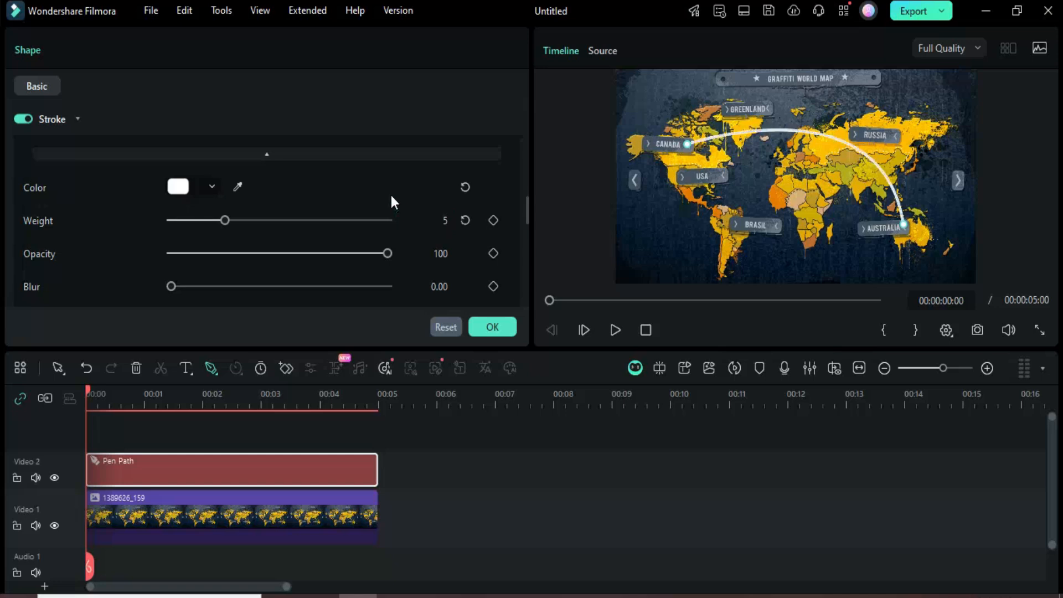
Step: Try out the path's stroke style and cap options, going through dashed line, dotted line and back to solid line
scroll(524, 209, down, 1)
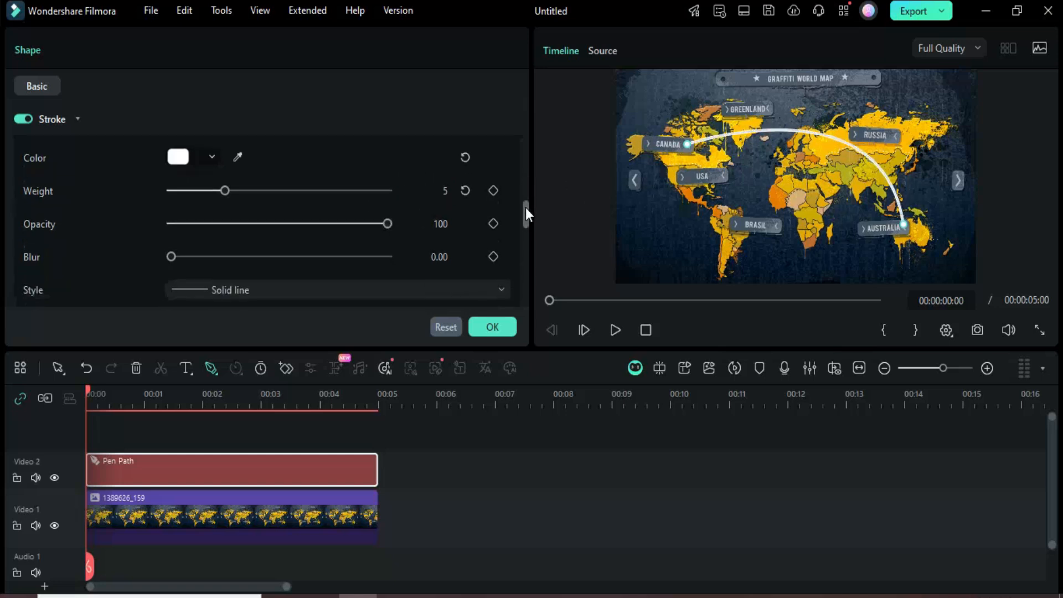
drag(381, 213, 430, 212)
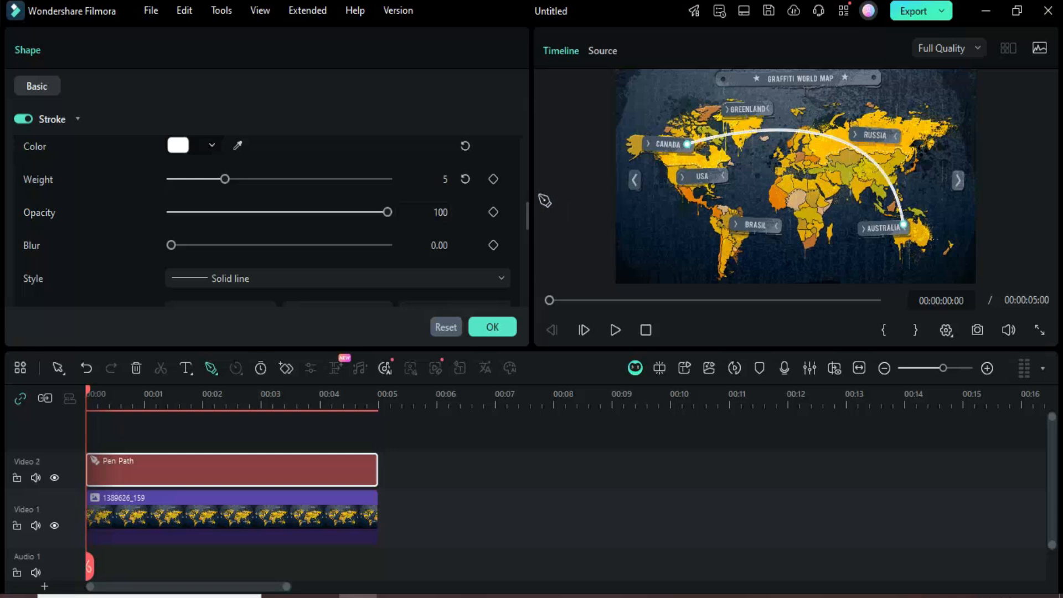
scroll(527, 211, down, 1)
drag(171, 197, 149, 201)
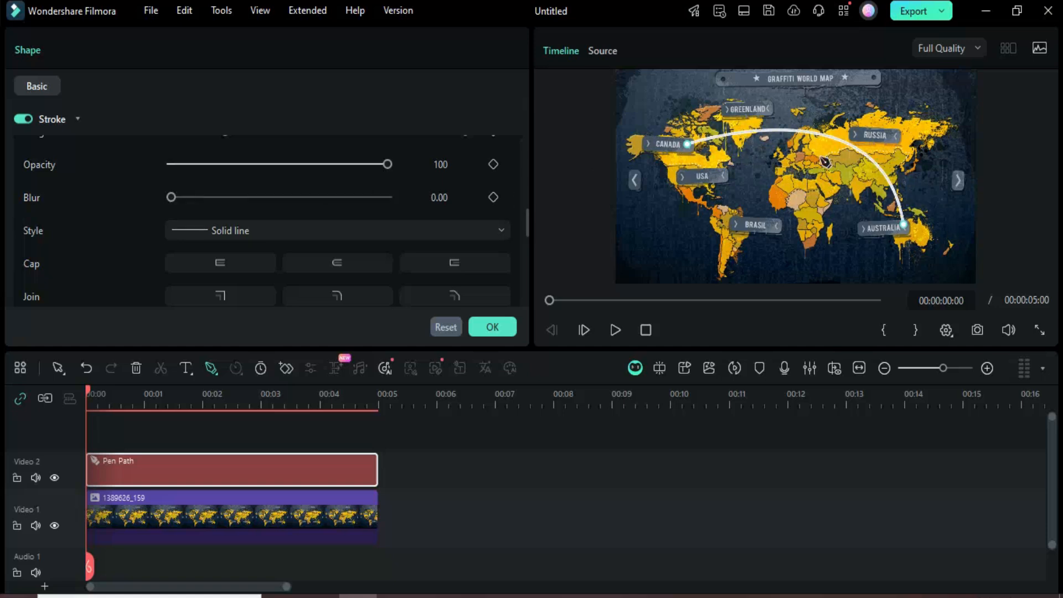
click(265, 231)
click(224, 281)
click(275, 229)
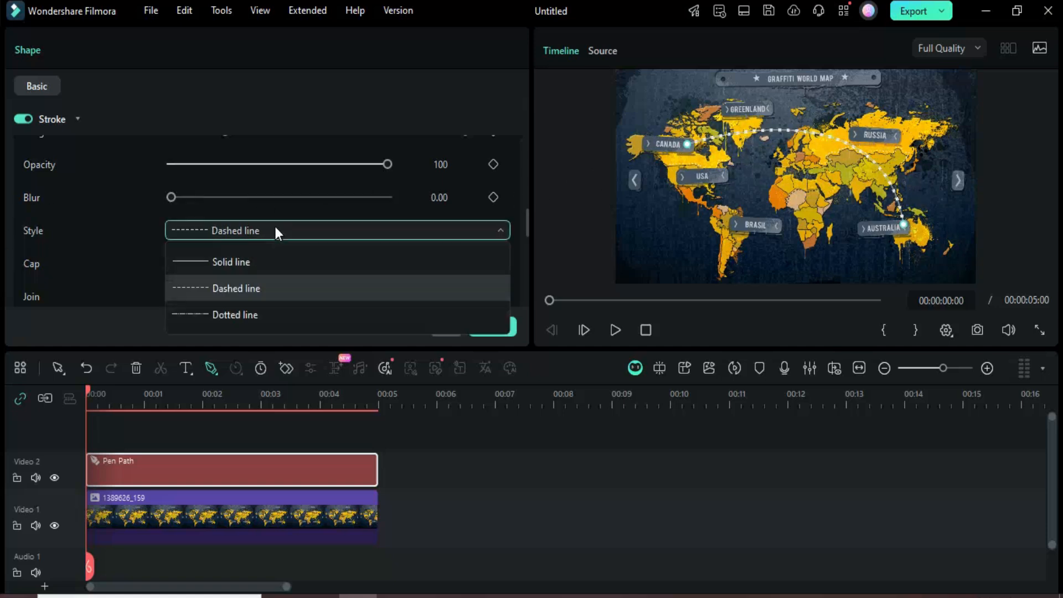
click(229, 314)
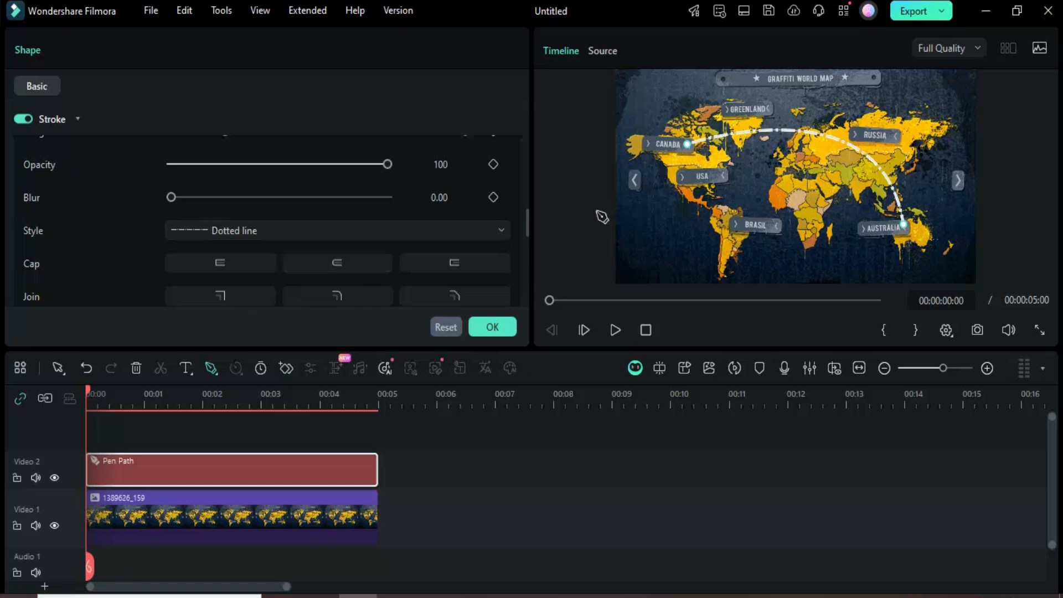
click(277, 229)
click(238, 263)
drag(526, 213, 526, 218)
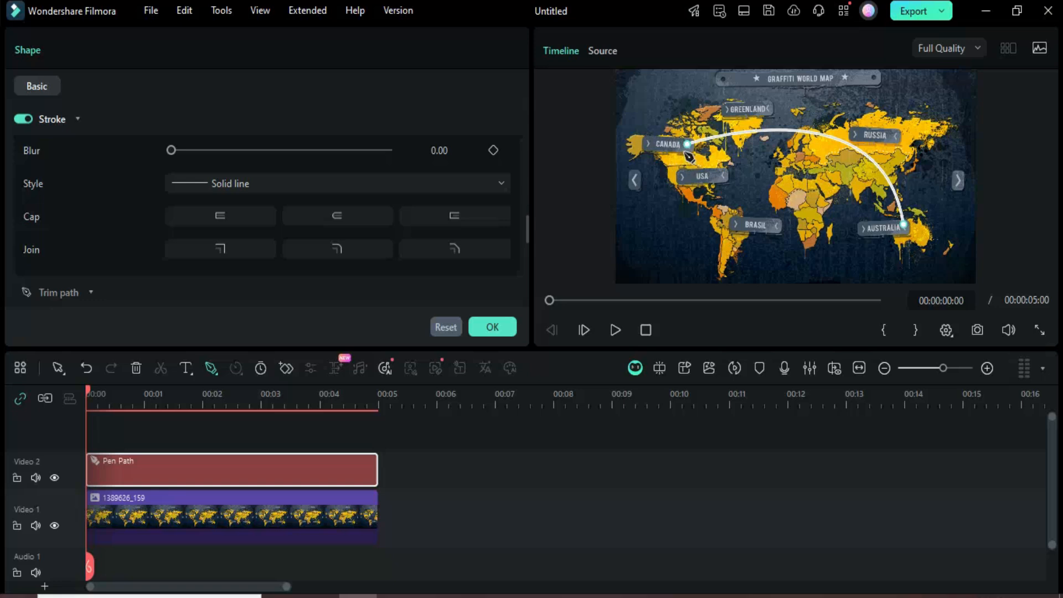
click(328, 222)
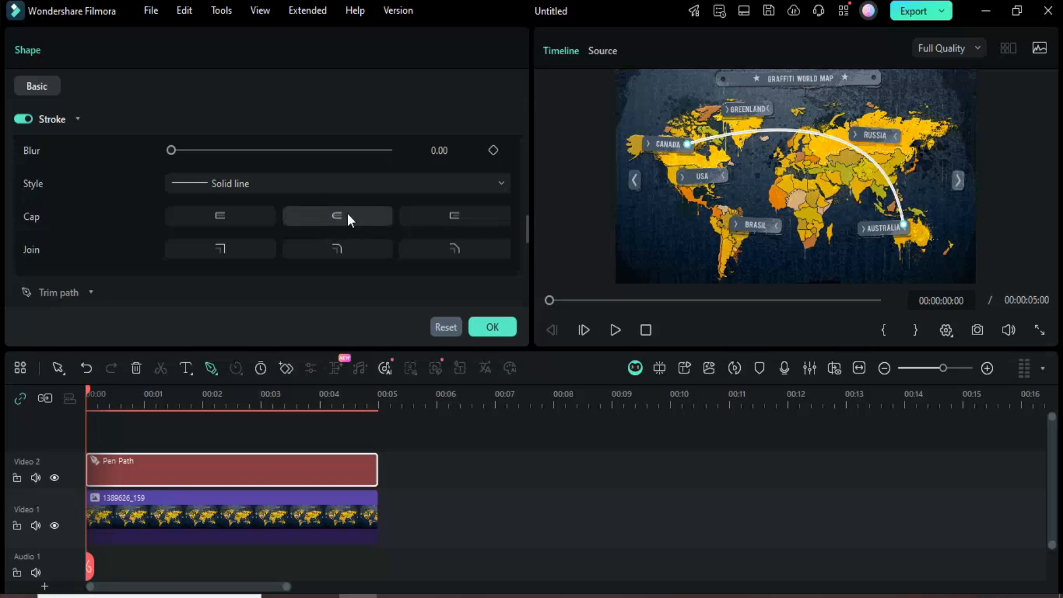
Step: Try out the Trim path Start and End values on the stroke, resetting each to its default
drag(526, 222, 522, 237)
drag(172, 211, 463, 217)
click(465, 211)
drag(388, 244, 164, 254)
click(466, 245)
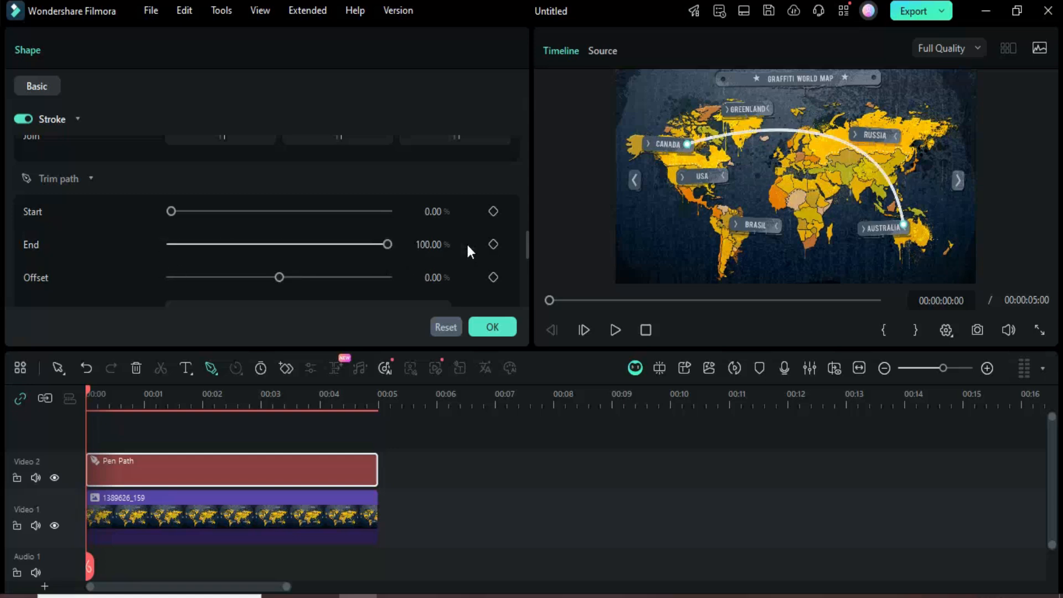
Step: Keyframe the path's Trim path End from 0% at the clip's start to 100% at 00:00:04:00
click(492, 244)
drag(388, 244, 159, 241)
drag(90, 390, 318, 424)
drag(171, 244, 412, 258)
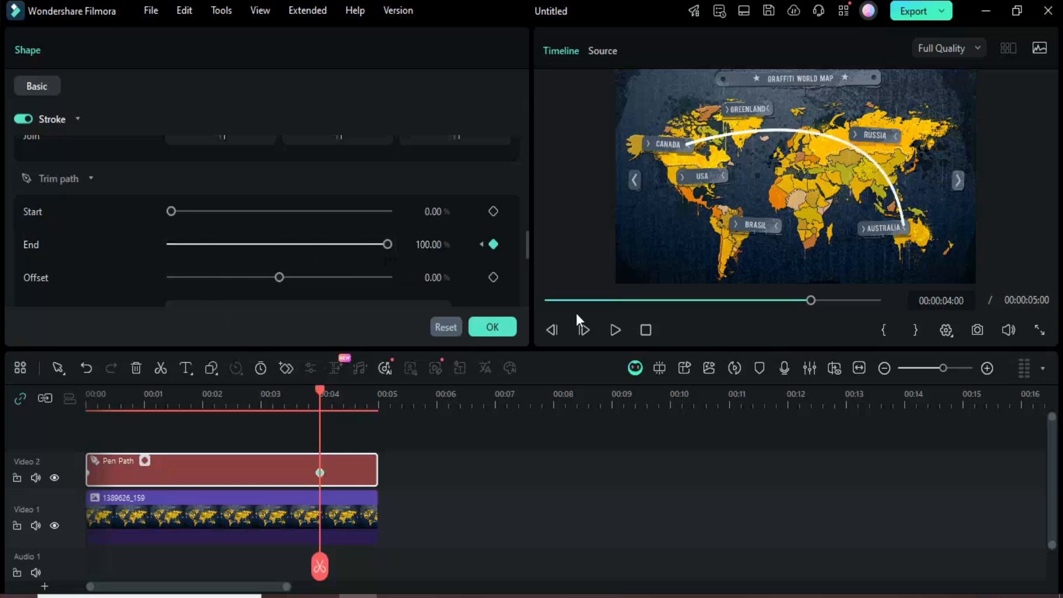
Step: Render the preview and play back the line-drawing animation from the start, returning to 00:00:00:00
click(547, 300)
click(736, 366)
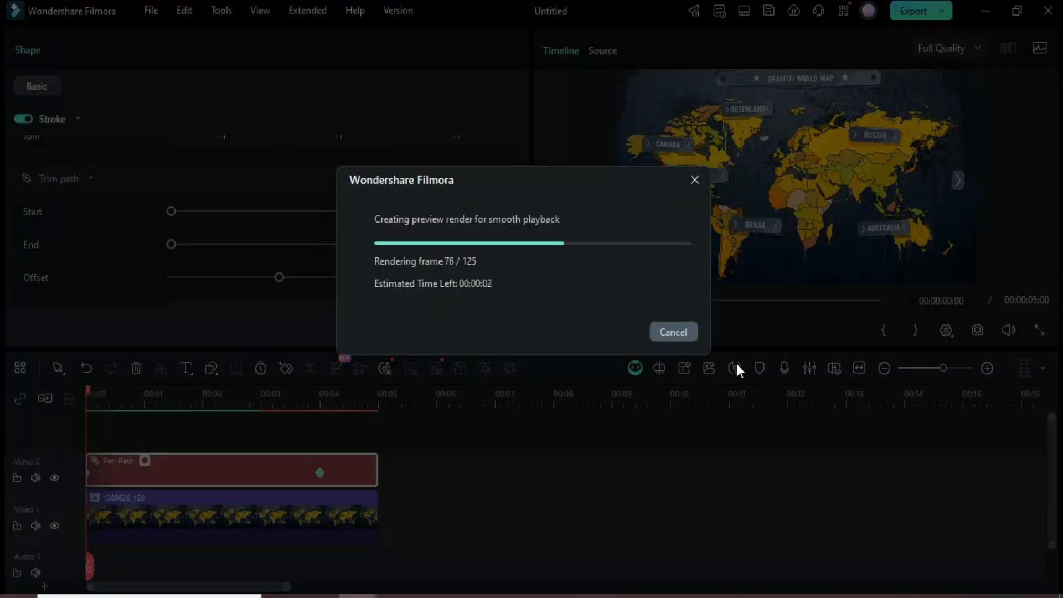
click(616, 331)
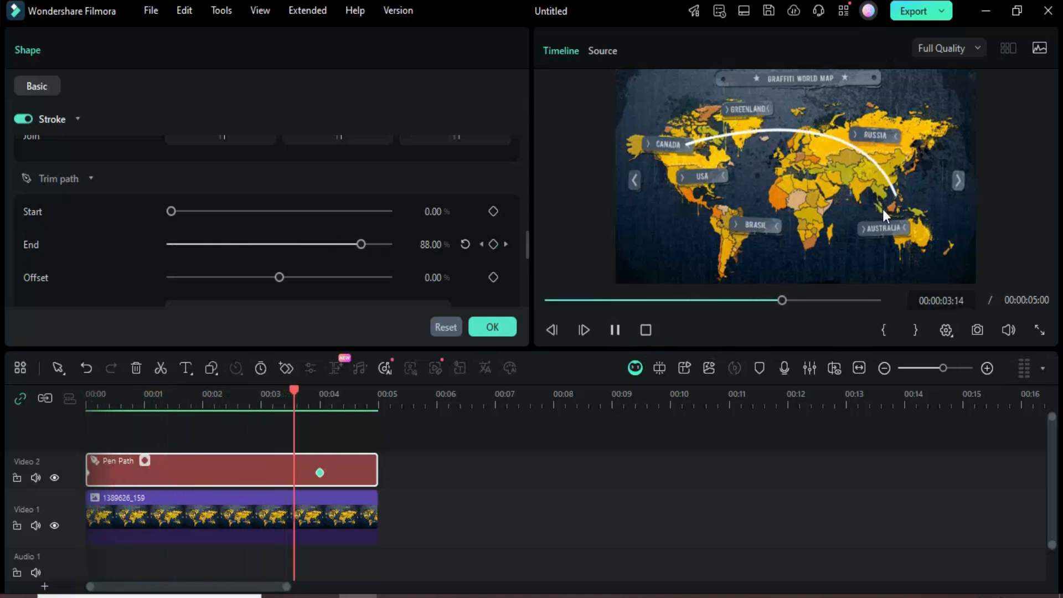
click(617, 330)
drag(608, 300, 544, 298)
Step: Set the path's Path follow to Presets, choose Helicopter and link it to the path
scroll(526, 239, down, 2)
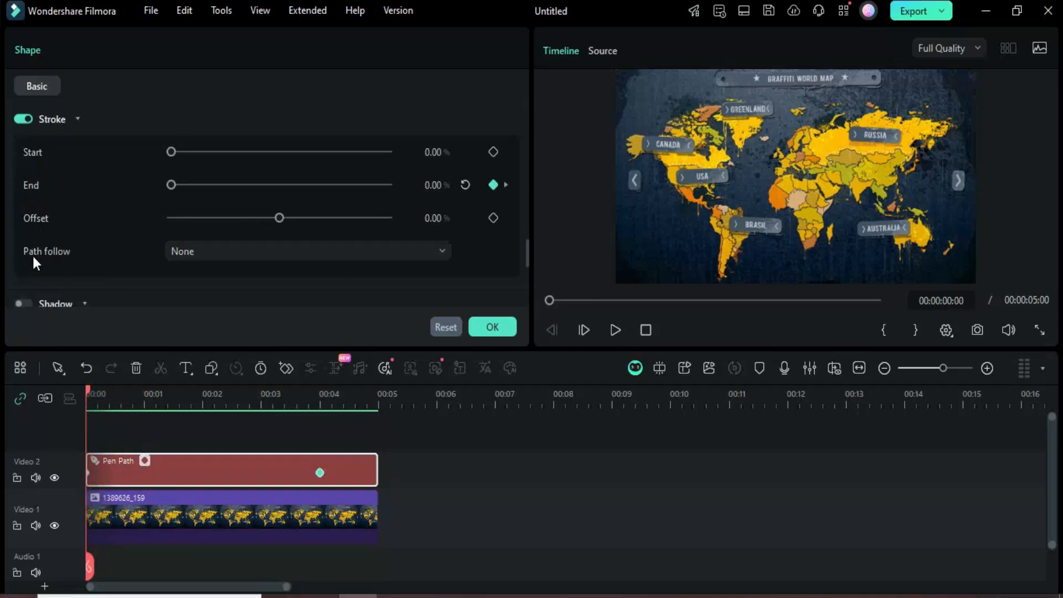
click(435, 252)
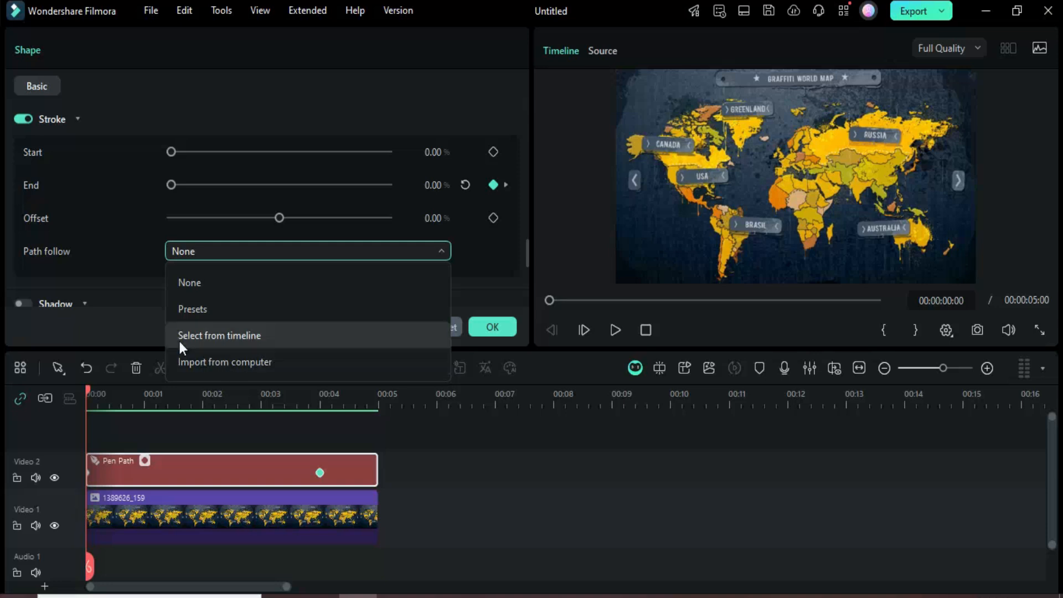
click(198, 308)
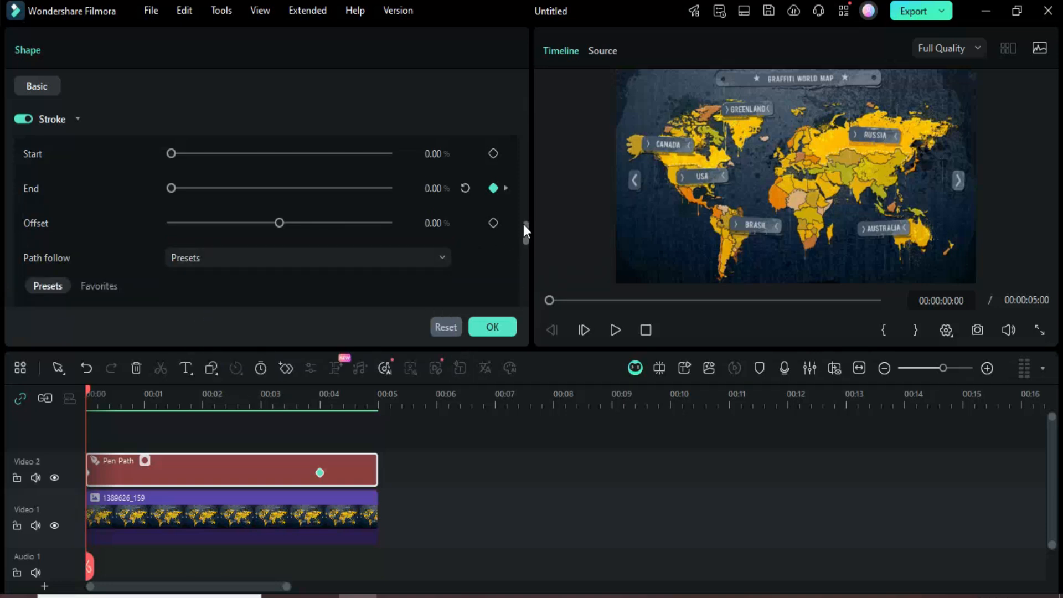
scroll(525, 231, down, 3)
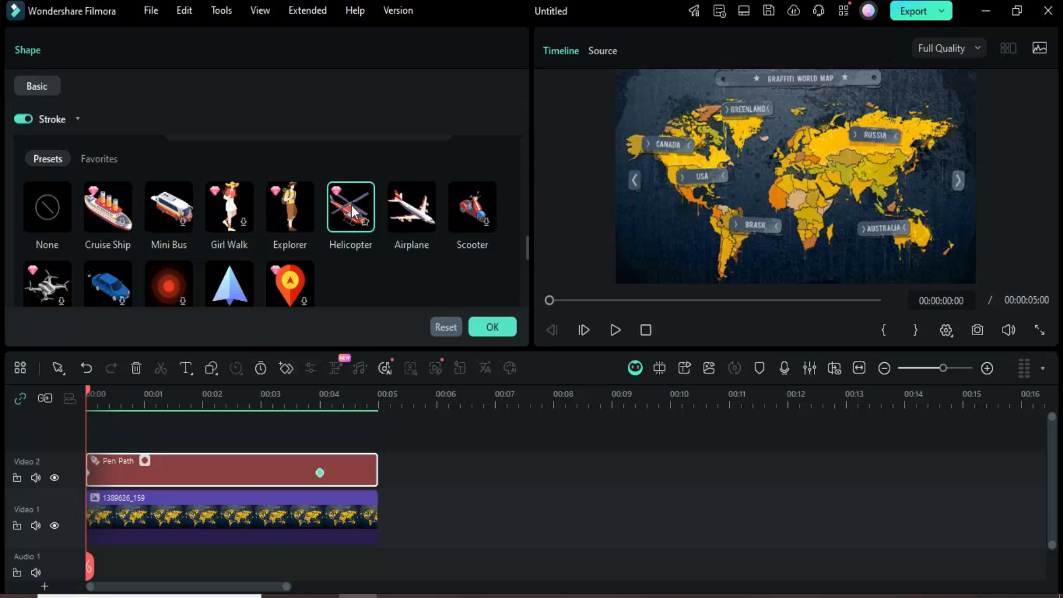
scroll(526, 244, down, 1)
scroll(526, 244, down, 3)
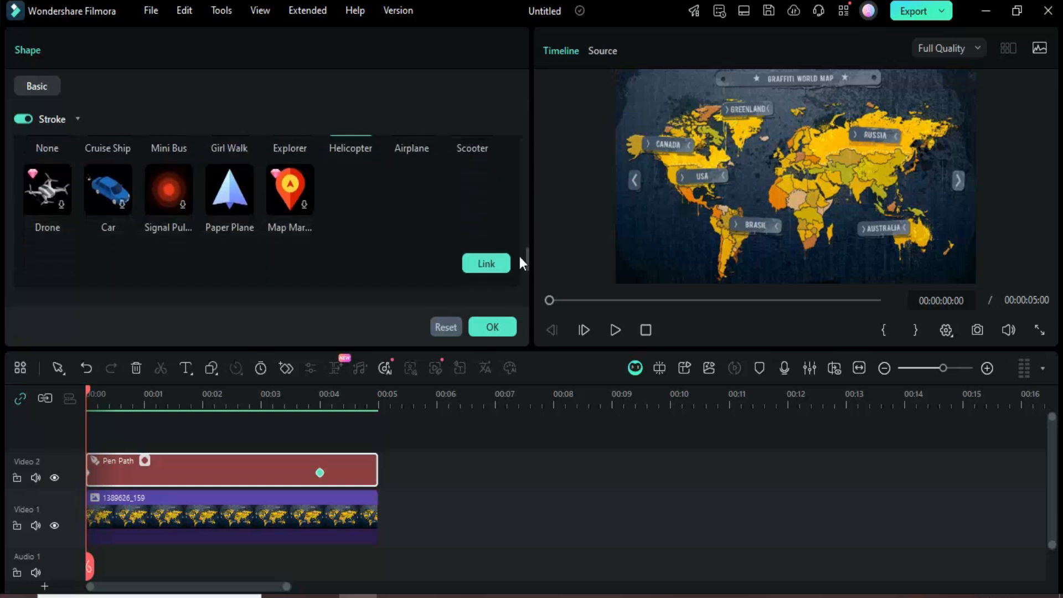
click(485, 264)
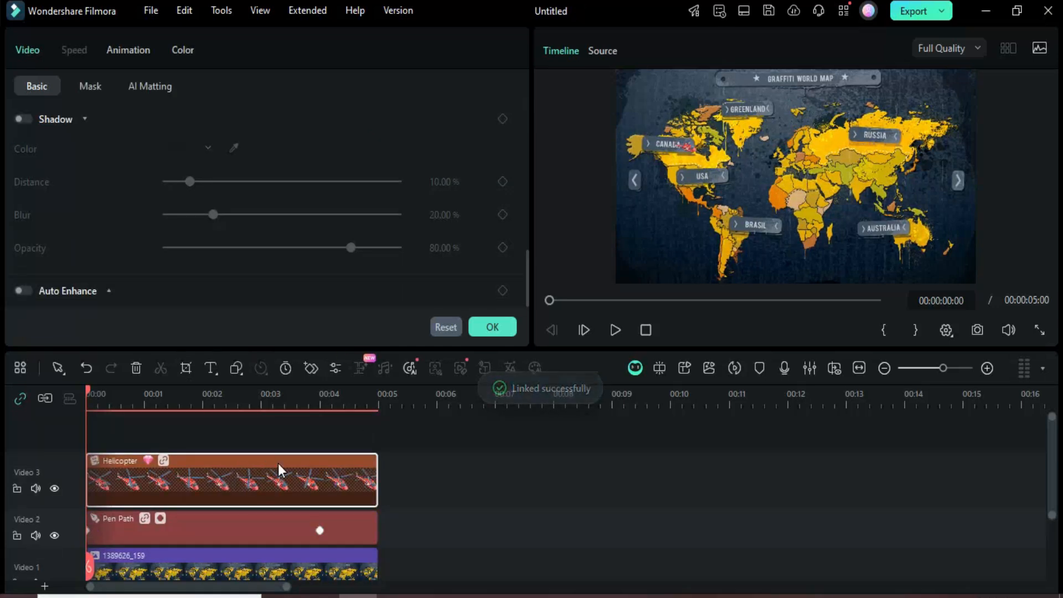
Step: Render the preview and play back the linked helicopter animation twice, returning to the start of the timeline
click(738, 368)
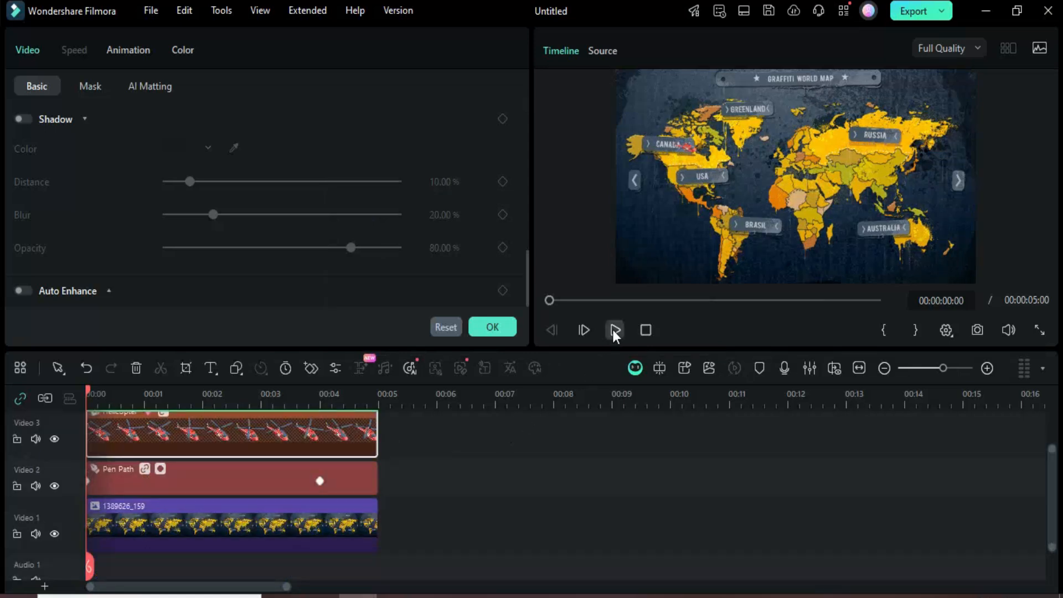
click(615, 330)
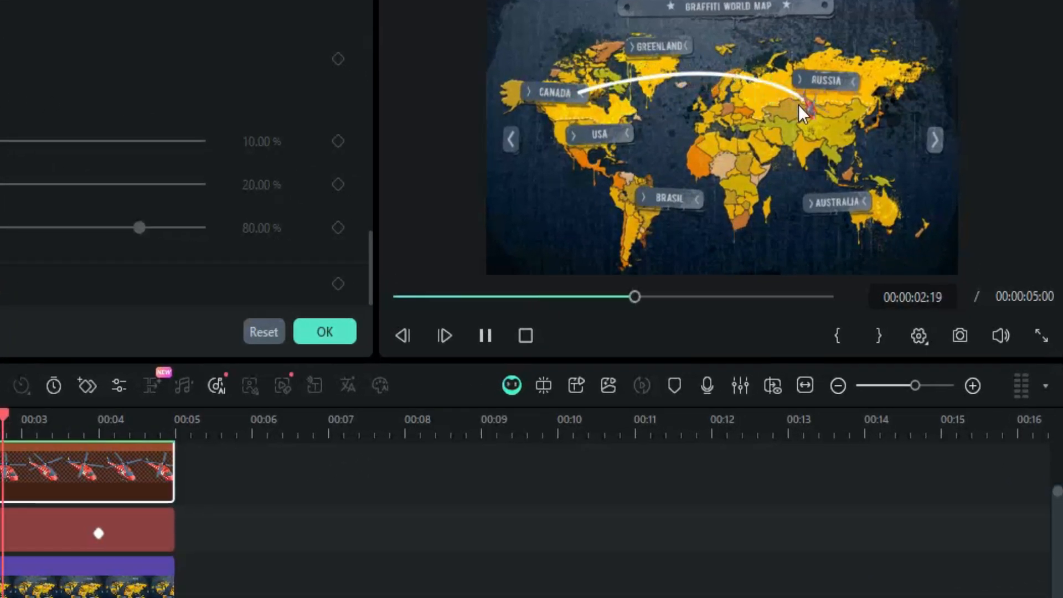
click(398, 296)
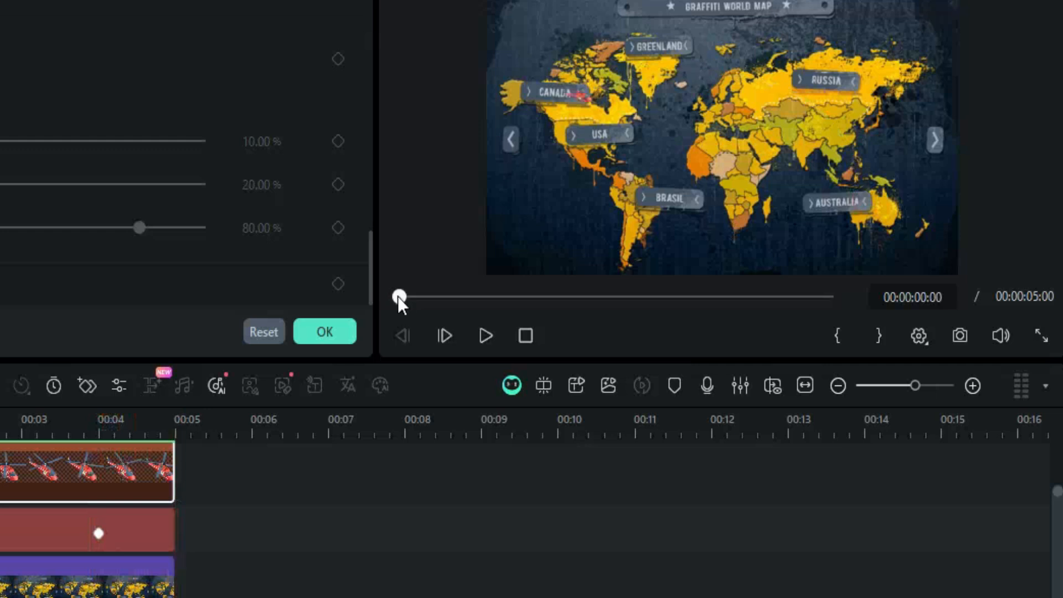
click(485, 335)
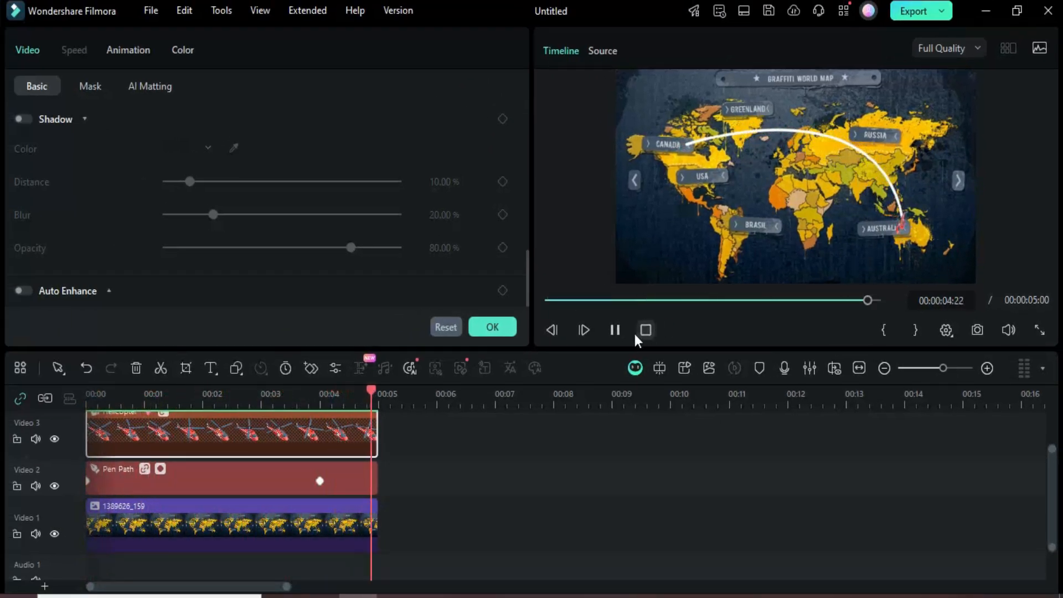
click(165, 394)
drag(125, 421, 87, 421)
Step: Enable the shadow on the helicopter clip and set its scale to 14%
drag(526, 264, 533, 200)
click(23, 208)
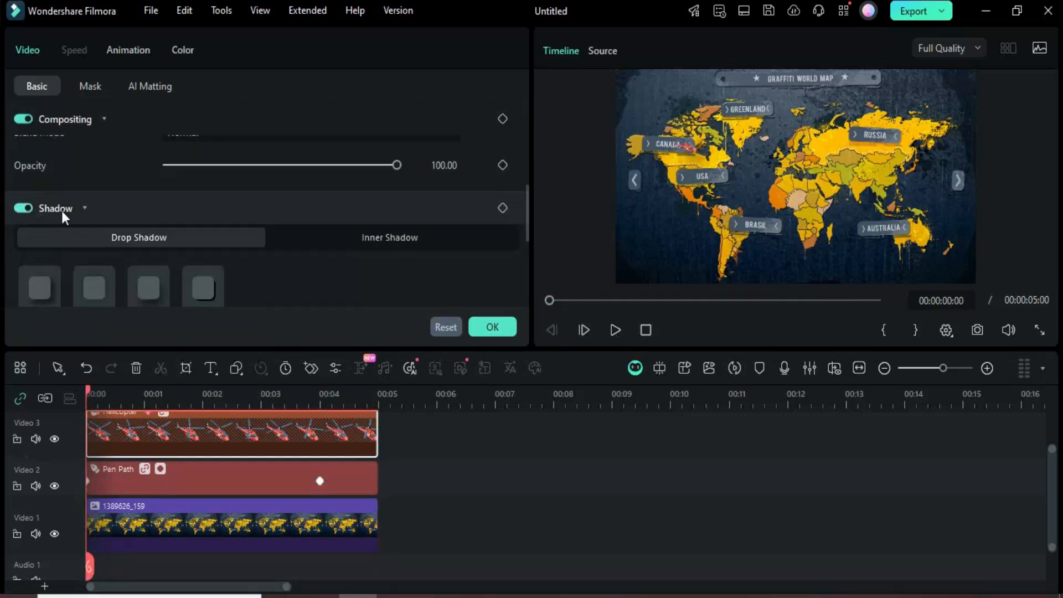
drag(528, 218, 527, 136)
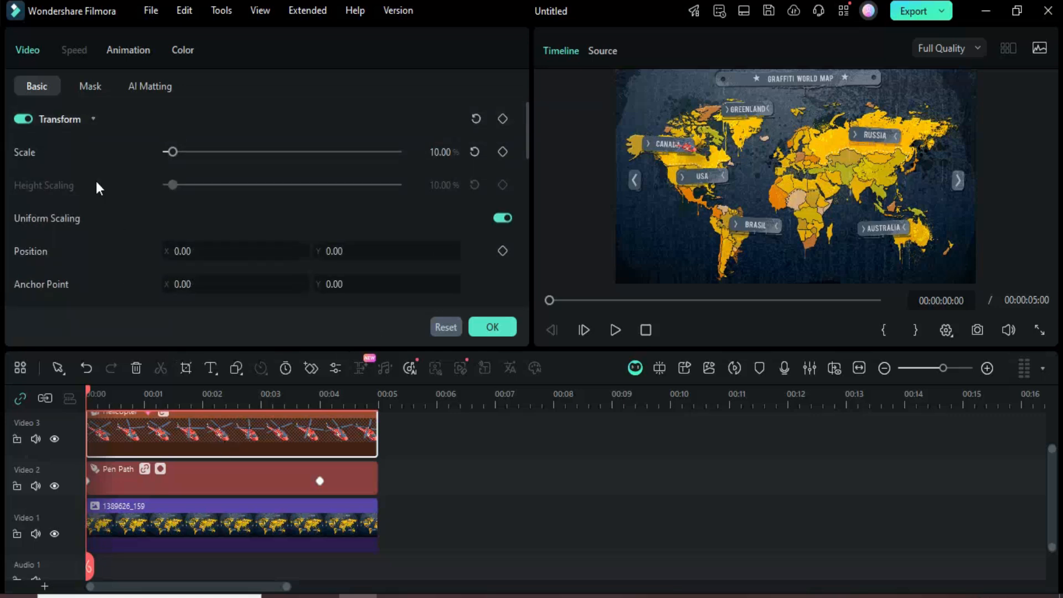
click(437, 153)
text(14)
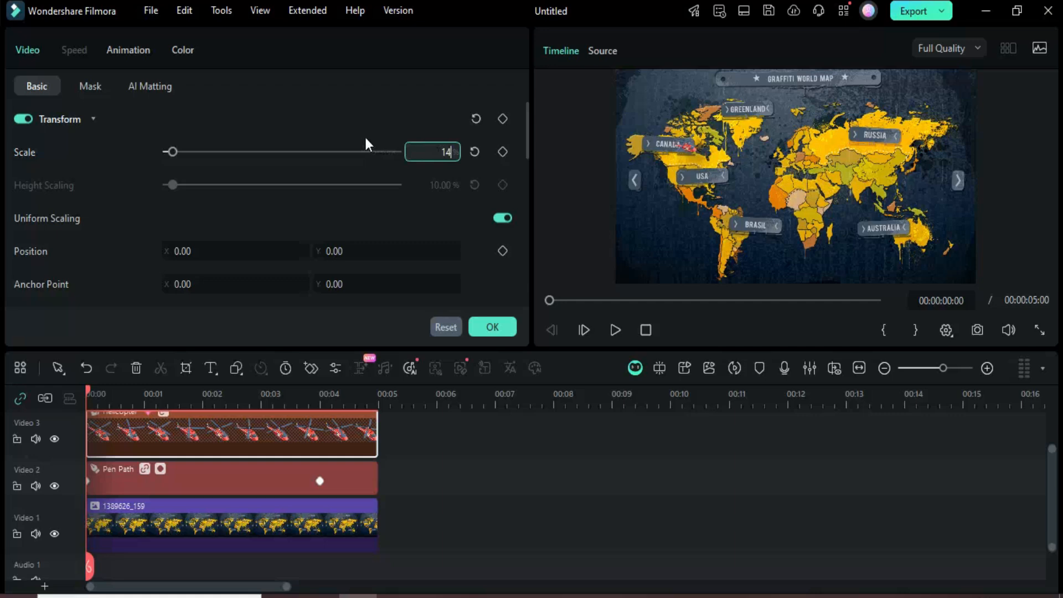
key(Return)
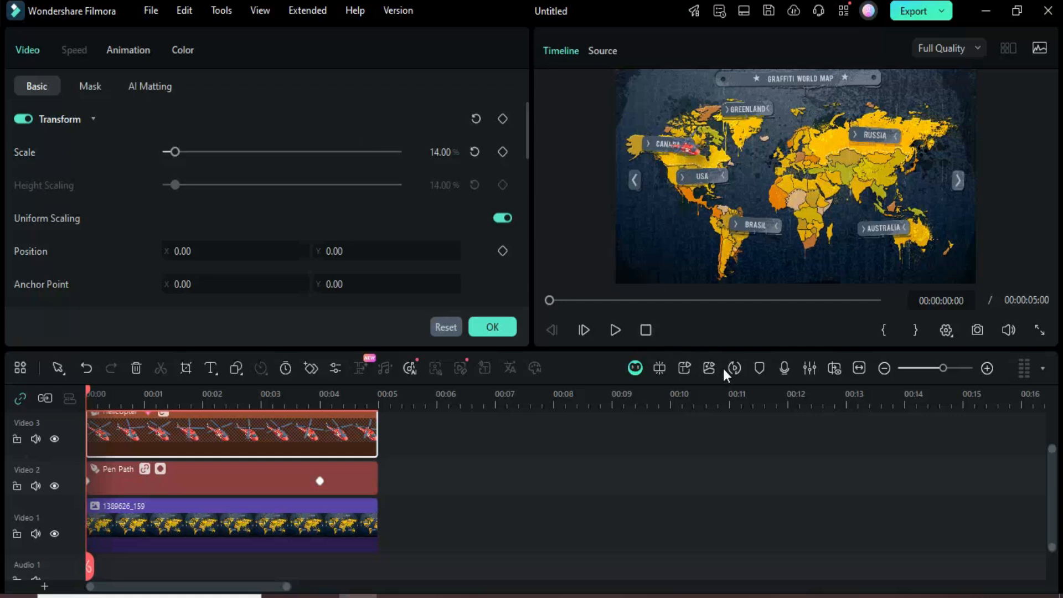
Step: Play back the enlarged helicopter's flight from Canada to Australia
click(616, 330)
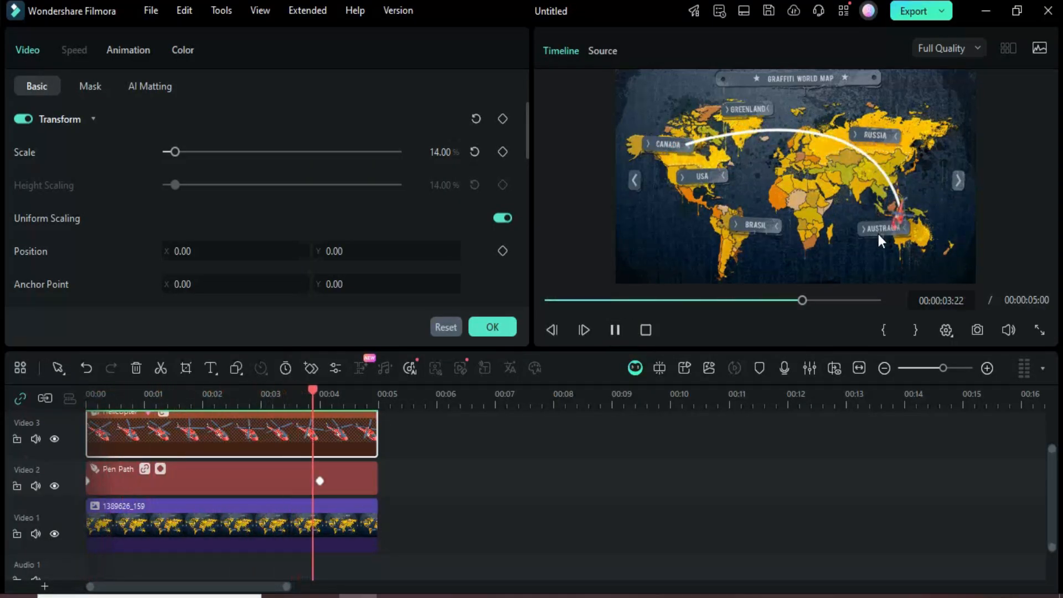
click(615, 331)
mouse_move(528, 131)
mouse_down()
mouse_move(513, 239)
mouse_move(526, 140)
mouse_move(535, 174)
mouse_up()
Step: Apply the Arc 01 stroke preset to the Pen Path clip
click(216, 467)
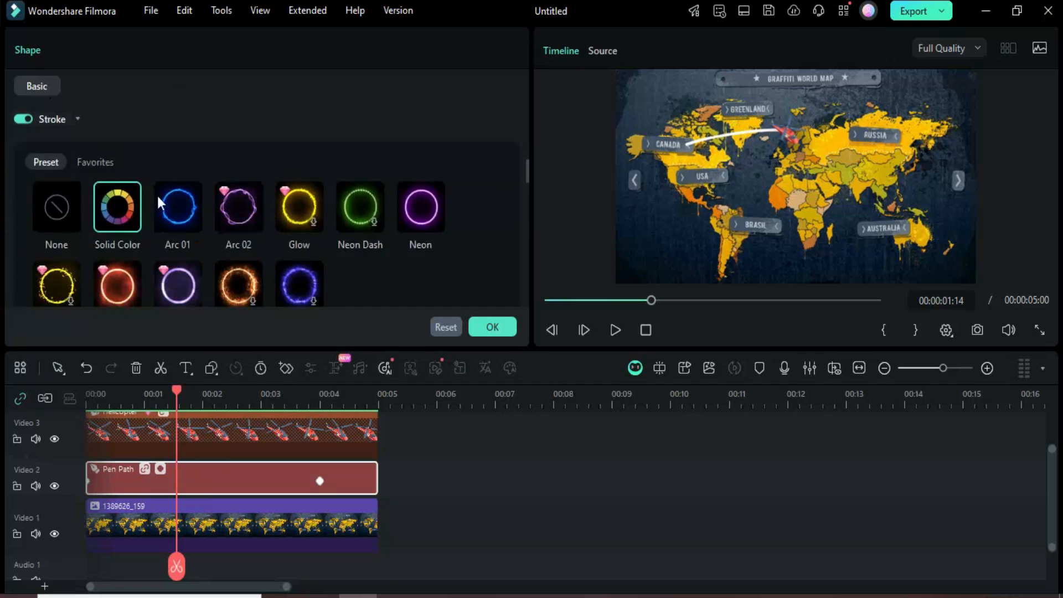
click(181, 203)
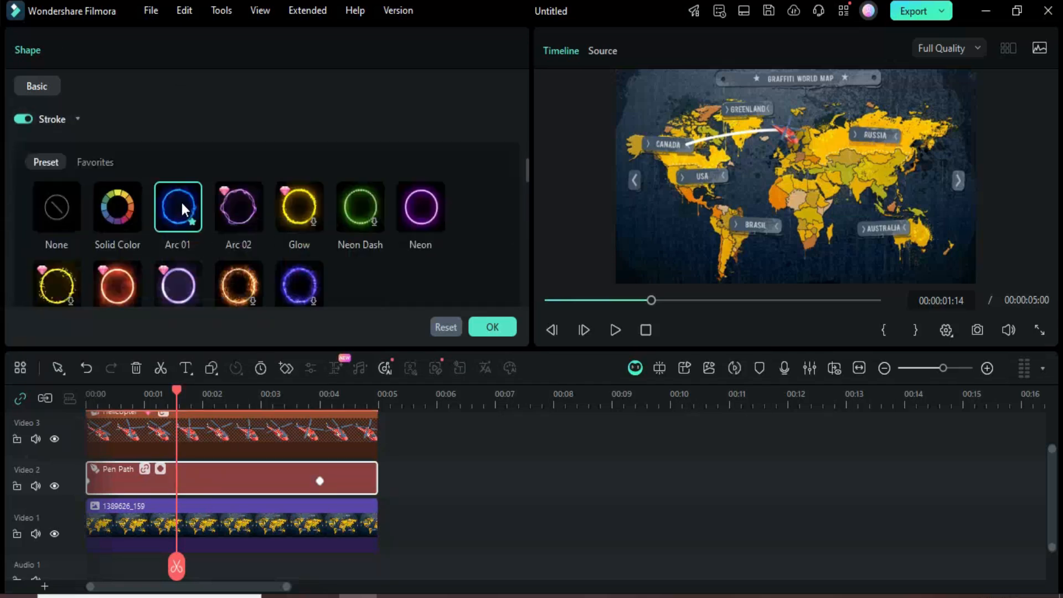
scroll(524, 172, down, 3)
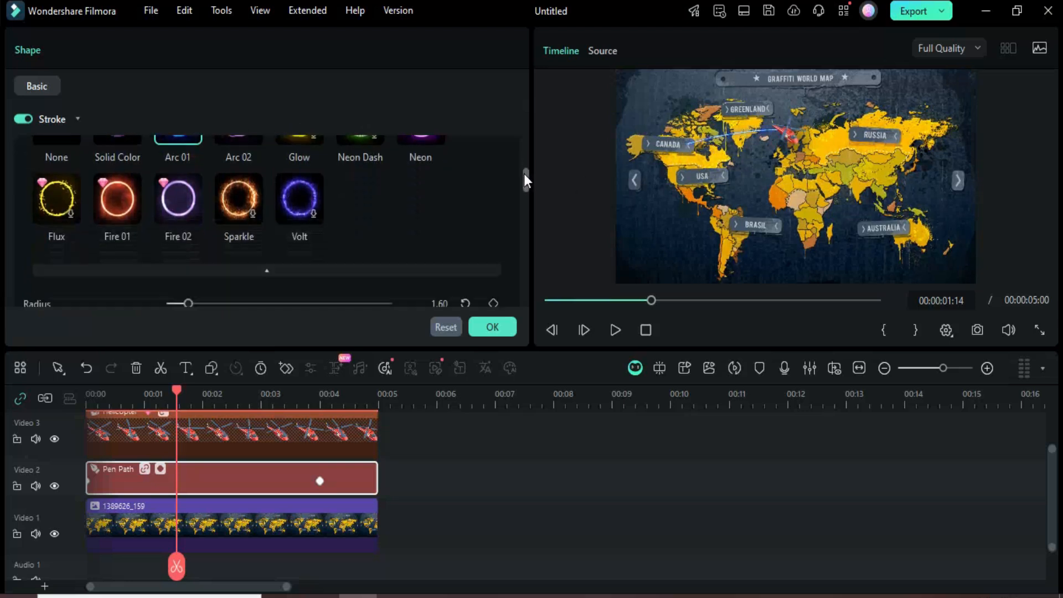
Step: Set the Arc 01 stroke's radius to 5.76 and play back the line animation from the start
drag(188, 247, 233, 247)
click(556, 294)
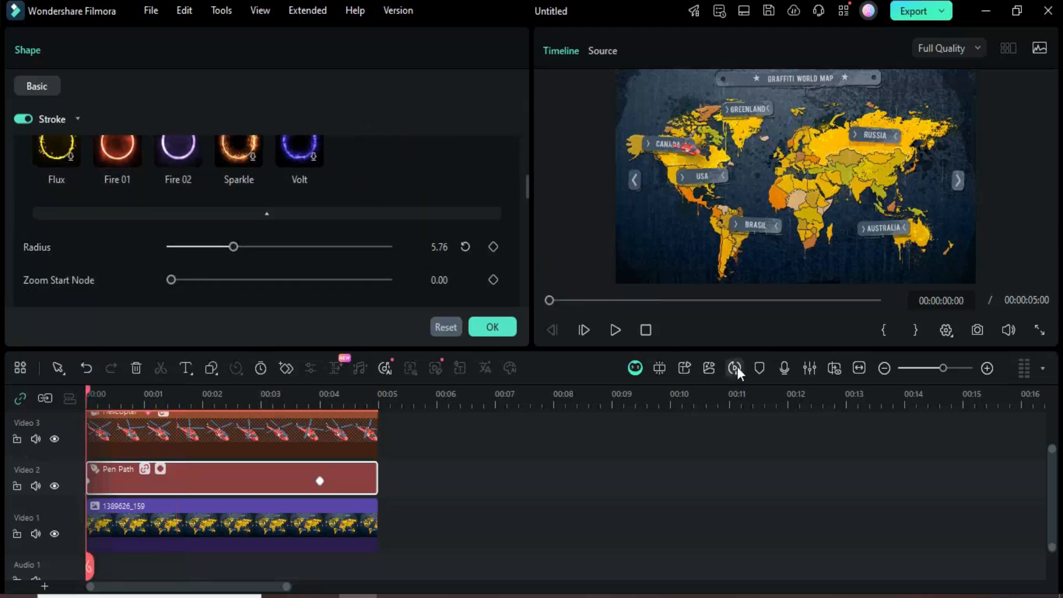
click(615, 330)
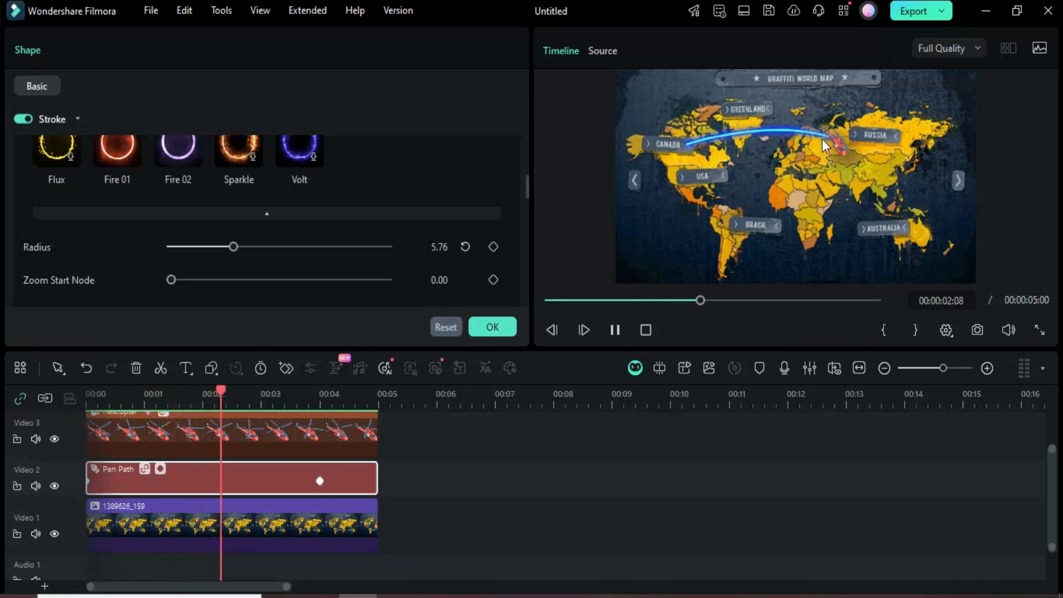
click(615, 330)
Step: Switch the Pen Path stroke to the Solid Color preset and play back the helicopter's flight from the start
scroll(525, 184, down, 2)
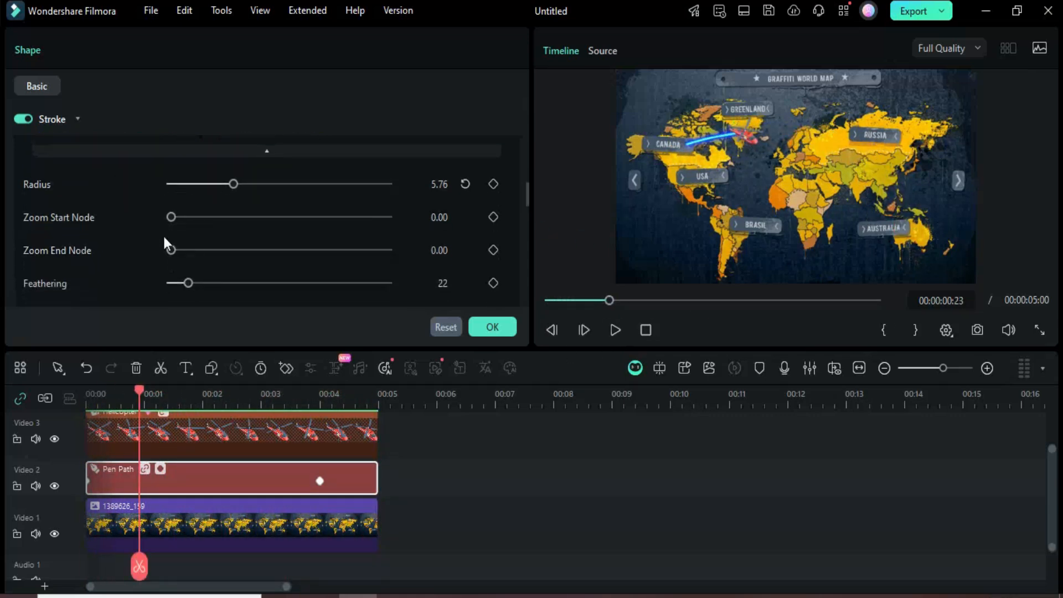
drag(522, 195, 529, 171)
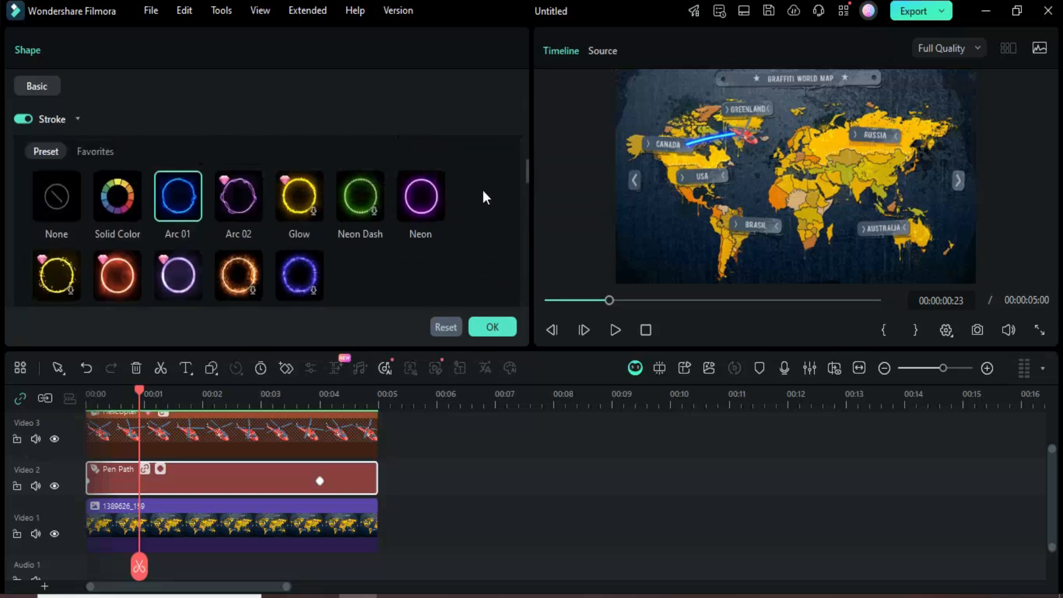
click(119, 195)
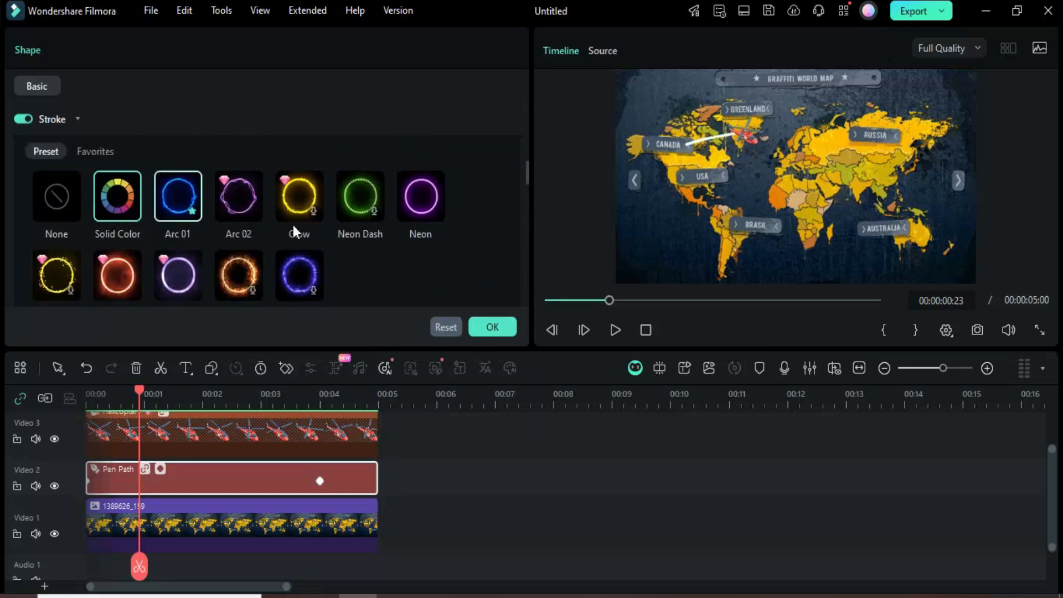
click(547, 300)
click(616, 330)
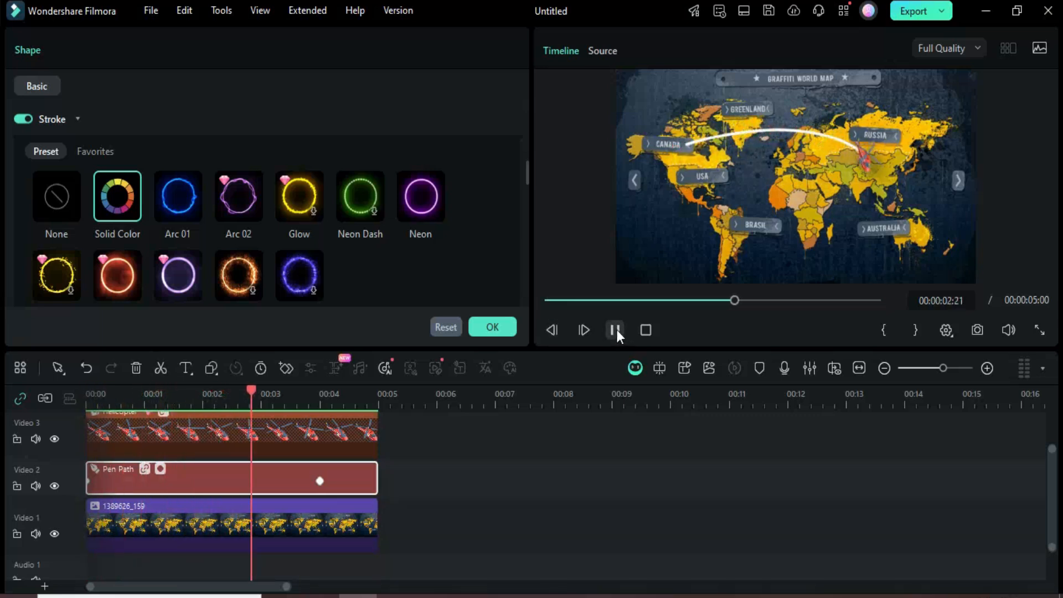
click(617, 330)
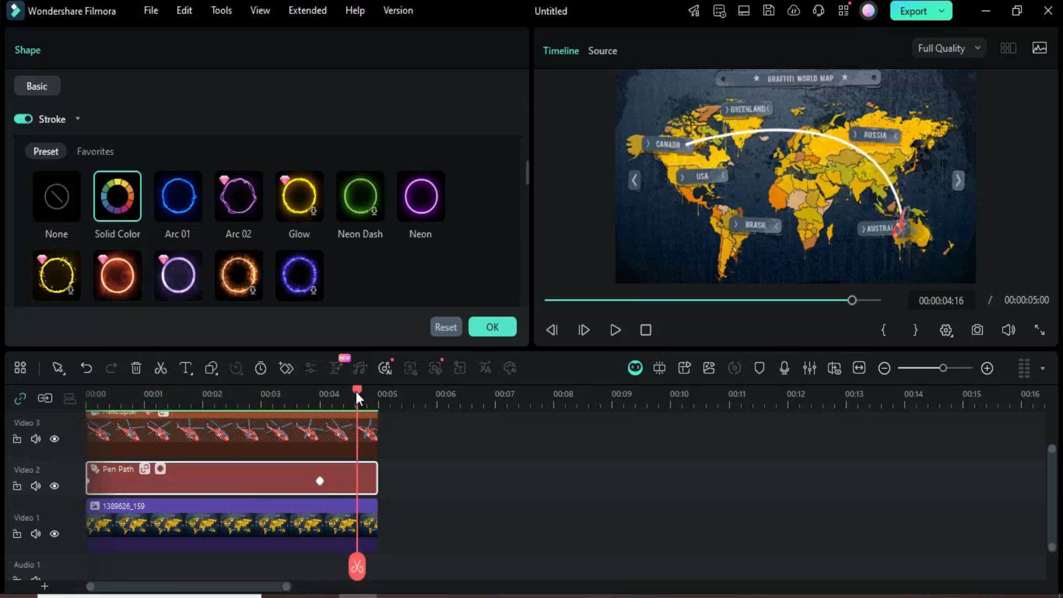
Step: Add the Fire Particle 04 effect above the helicopter clip at 00:00:04:00 and trim it to end with the other clips
drag(357, 398, 299, 400)
click(320, 482)
scroll(350, 469, up, 1)
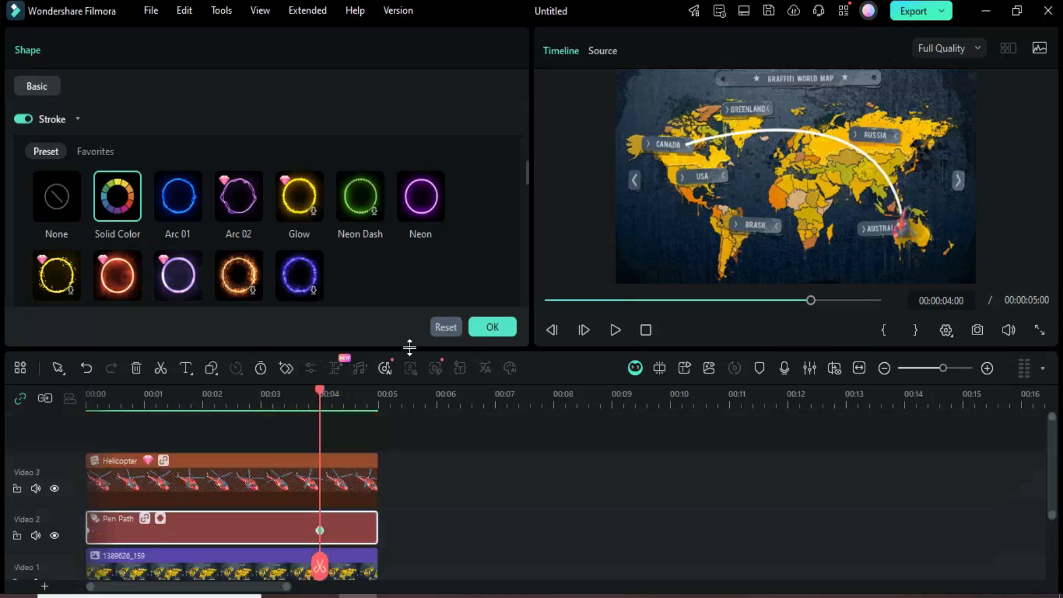
click(485, 330)
click(266, 50)
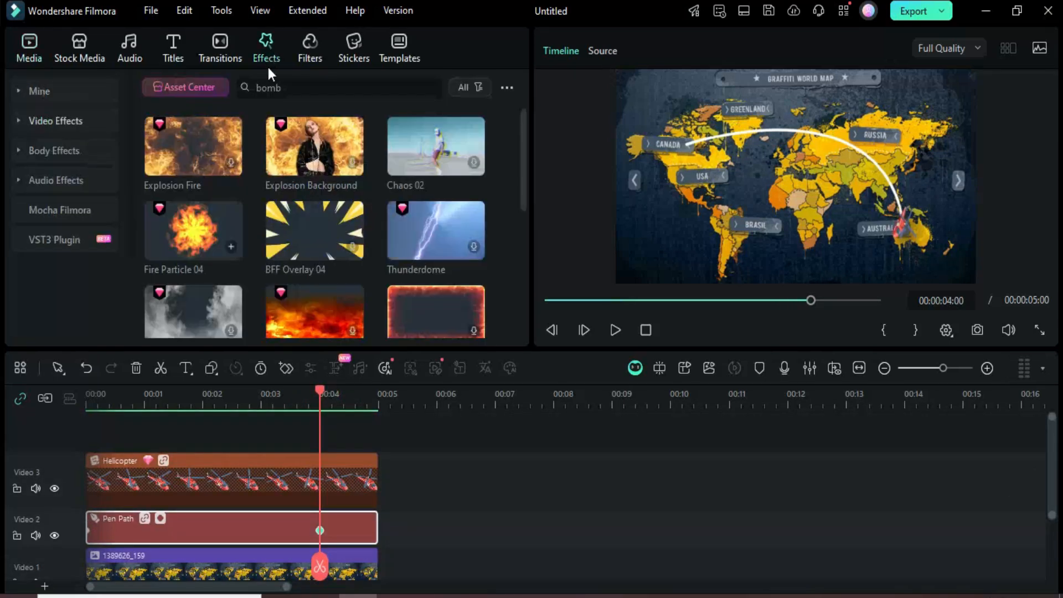
drag(185, 232, 335, 440)
drag(607, 464, 378, 464)
scroll(330, 510, down, 1)
scroll(341, 470, up, 1)
Step: Reduce the fire effect's zoom to 0.00 and place it over Australia at Position X 77.63 and Position Y 26.44
double_click(342, 467)
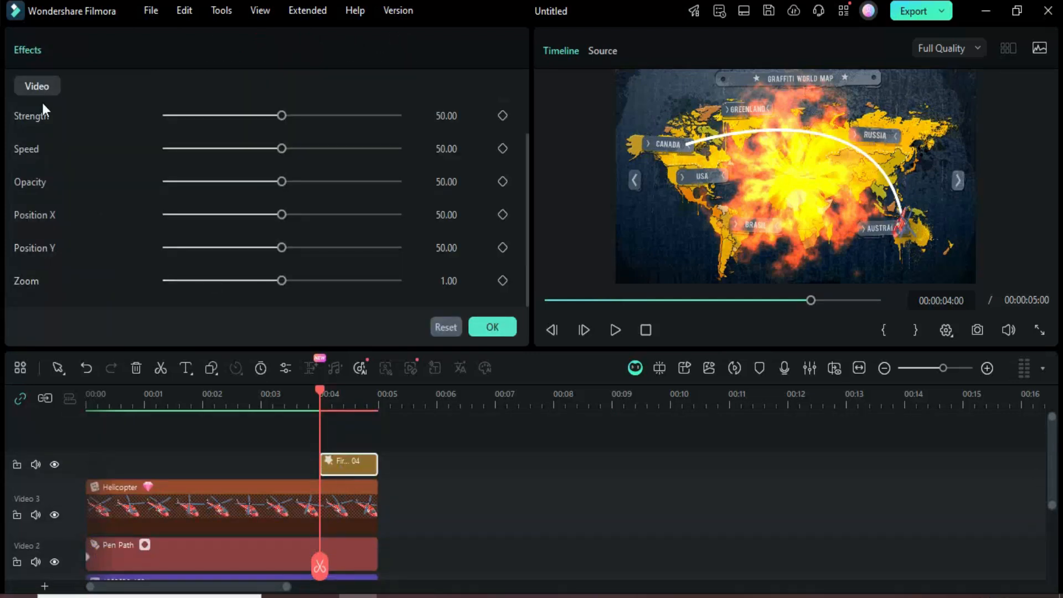
drag(281, 280, 195, 284)
drag(282, 215, 218, 248)
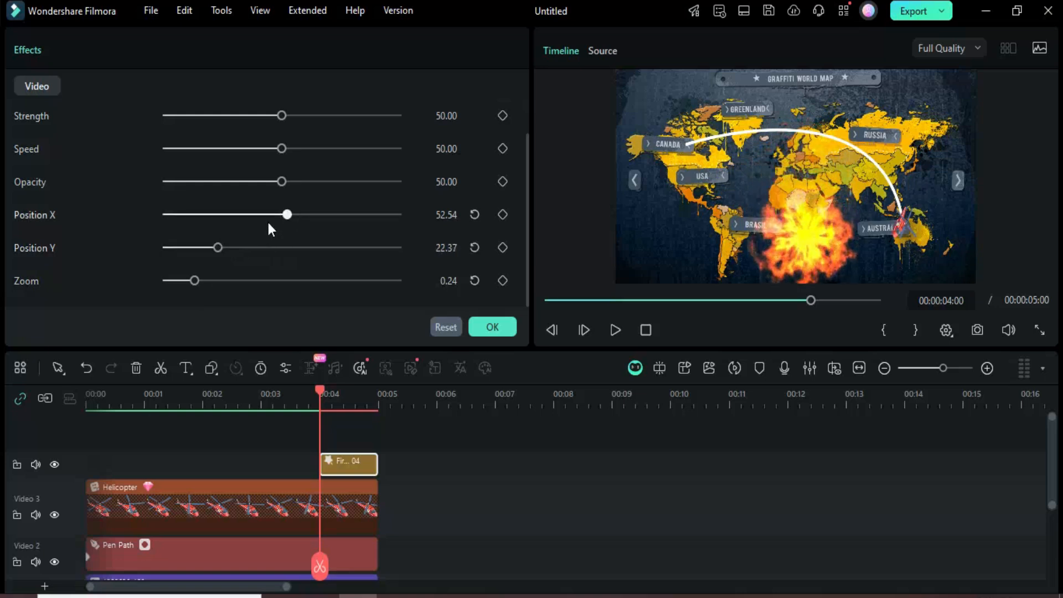
drag(283, 215, 345, 237)
drag(198, 280, 149, 285)
drag(218, 248, 229, 245)
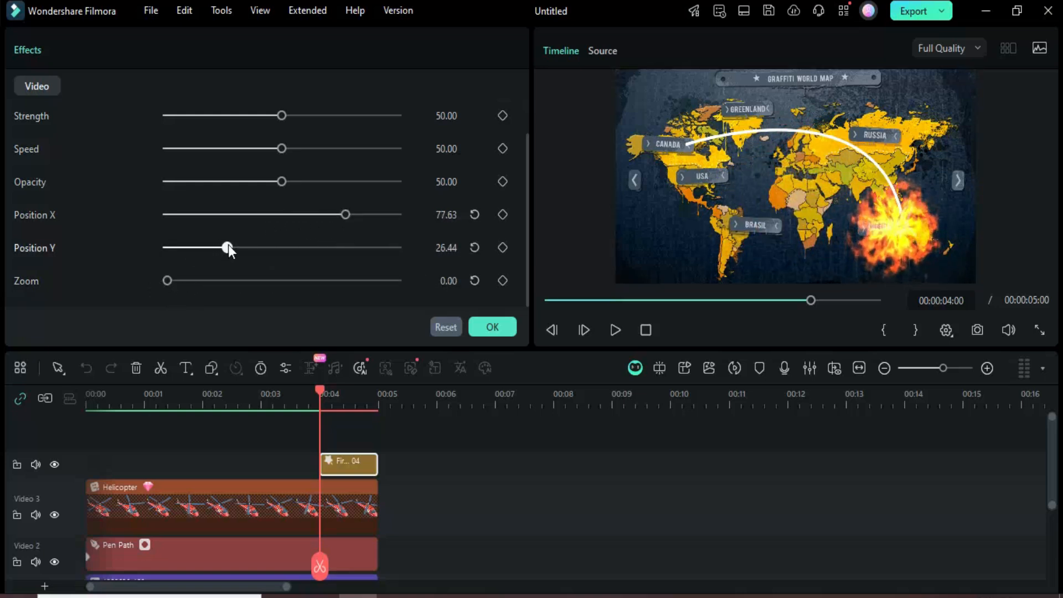
Step: Set the fire effect's opacity to 29.15 and Position X to 78.98, and keyframe its zoom from 00:00:04:00 to 0.31 at 00:00:04:05
drag(283, 182, 233, 186)
drag(348, 216, 349, 211)
drag(169, 279, 142, 284)
drag(320, 391, 331, 388)
drag(170, 283, 204, 283)
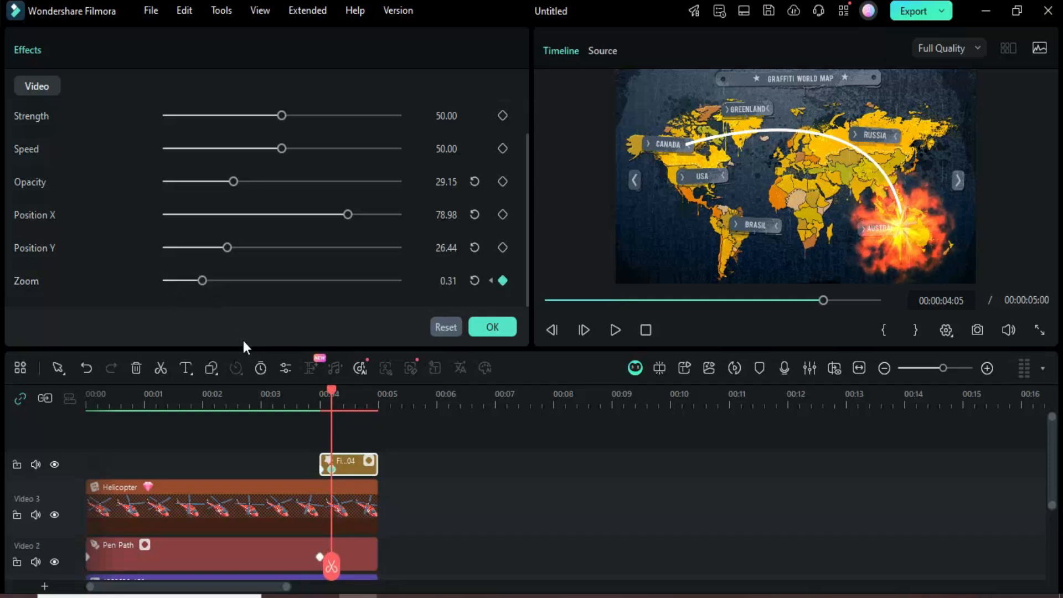
Step: Close the effect settings and play back the travel map animation from the start
click(492, 327)
click(546, 298)
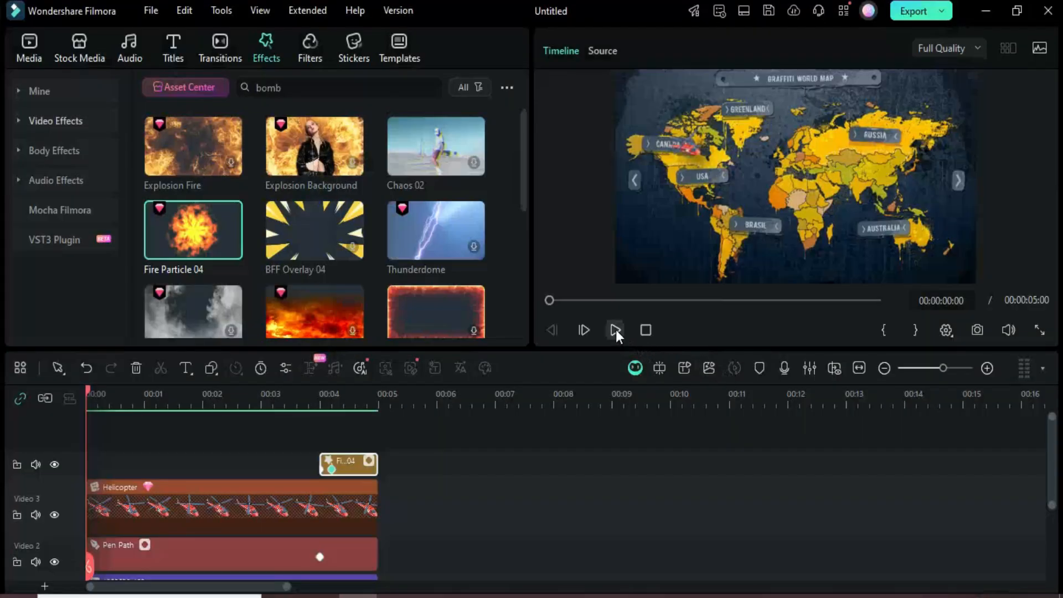
click(616, 330)
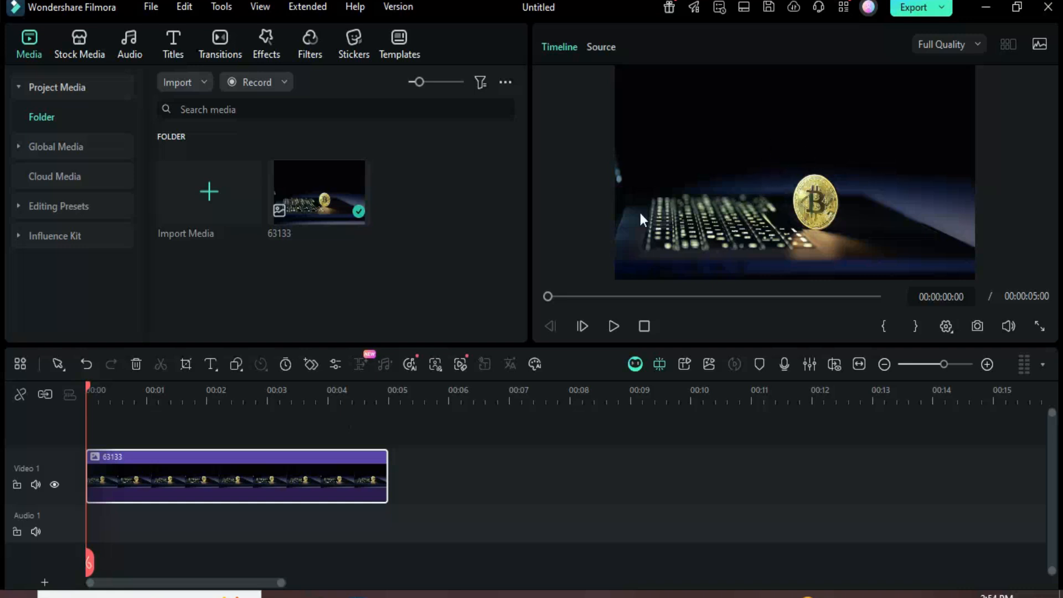
Step: Draw an open zigzag chart line with the Pen Tool across the Bitcoin image, from its lower-left corner to just past its right edge
click(237, 365)
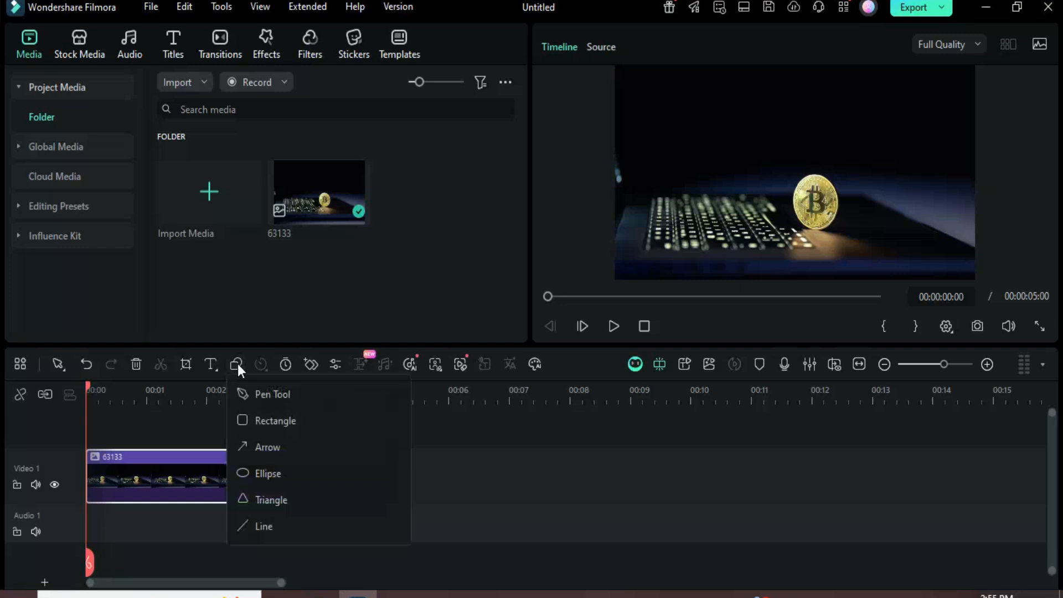
click(277, 394)
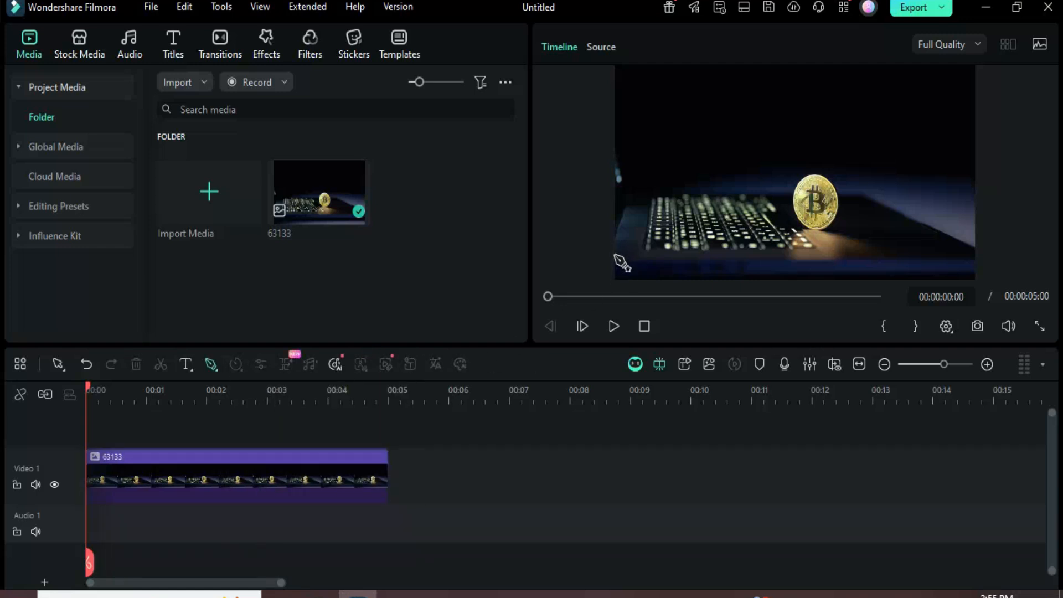
click(614, 256)
click(642, 203)
click(655, 259)
click(677, 169)
click(705, 202)
click(722, 154)
click(757, 231)
click(774, 119)
click(796, 169)
click(816, 104)
click(851, 93)
click(887, 203)
click(896, 149)
click(924, 162)
click(933, 125)
click(957, 169)
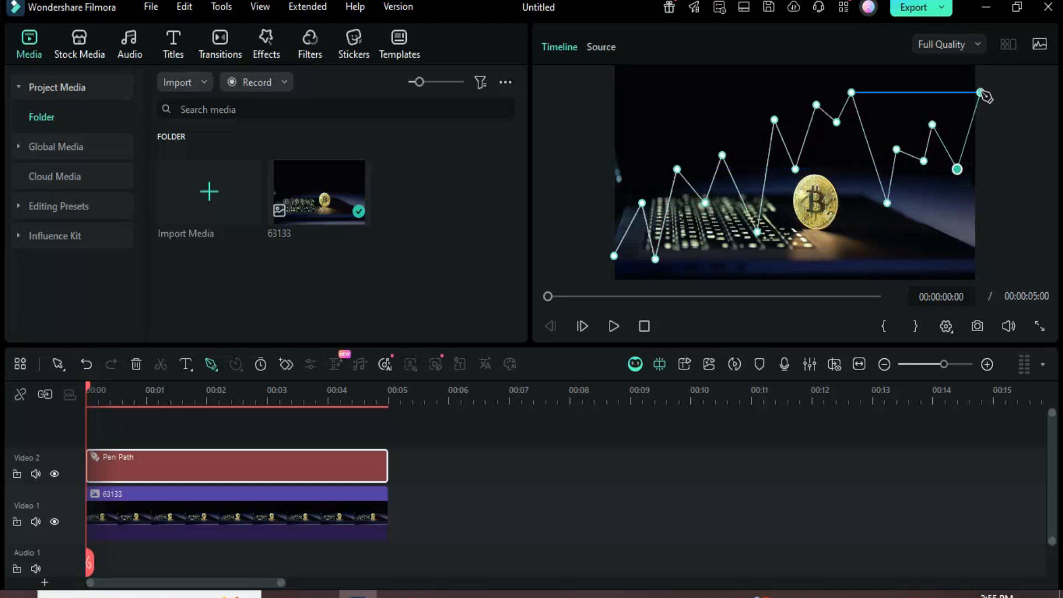
click(982, 92)
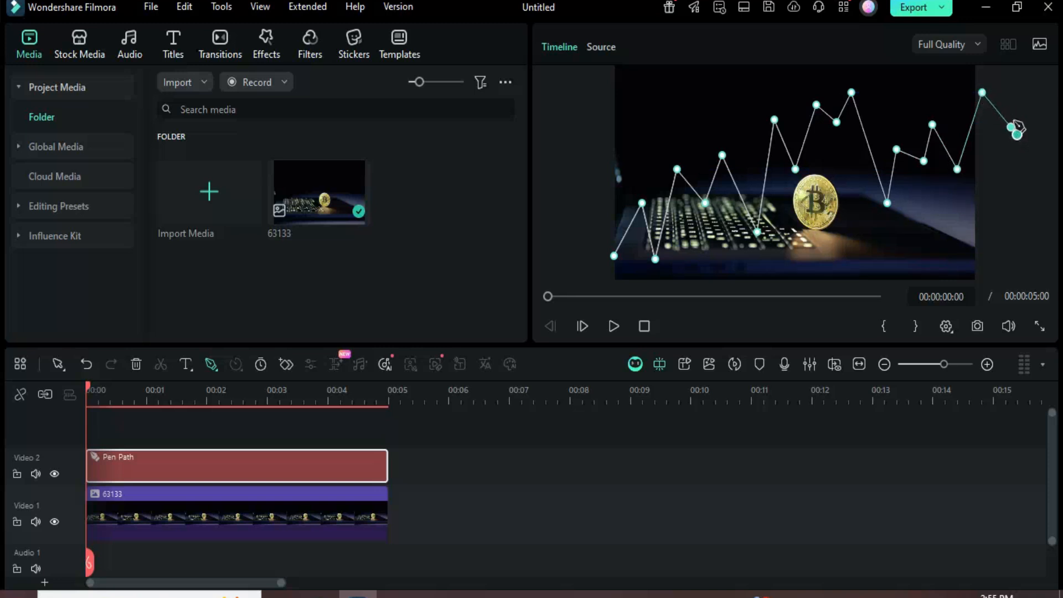
key(Escape)
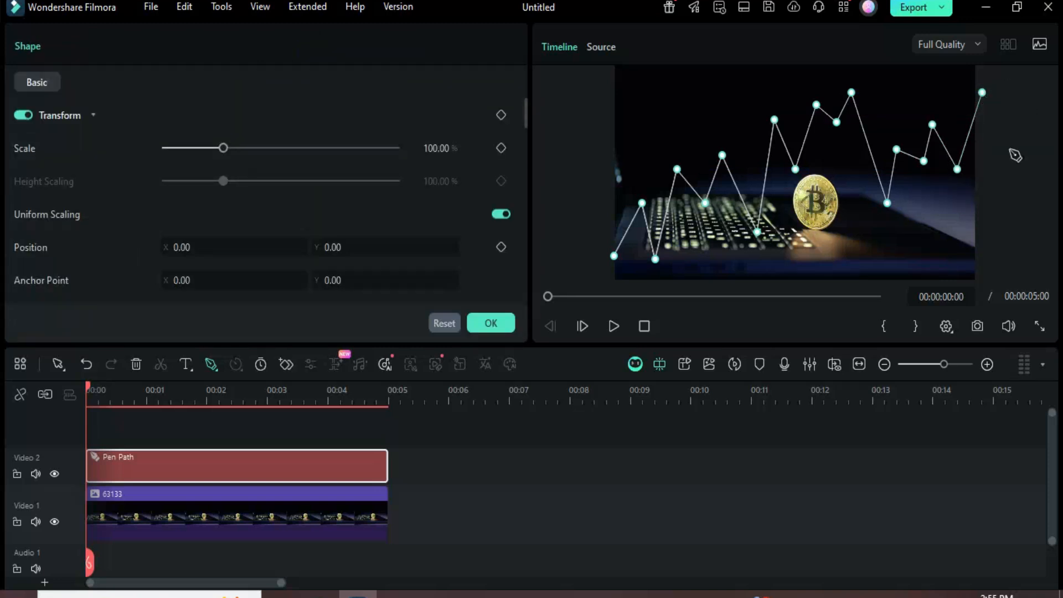
Step: Set the zigzag line's stroke color to white and its weight to 4
drag(88, 384, 97, 387)
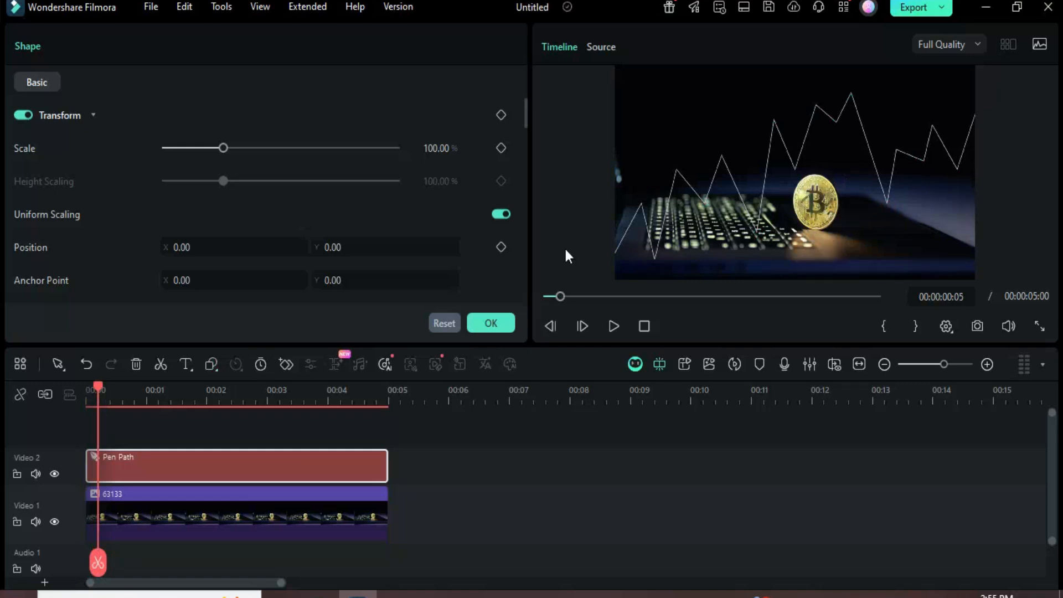
drag(527, 108, 512, 204)
click(211, 161)
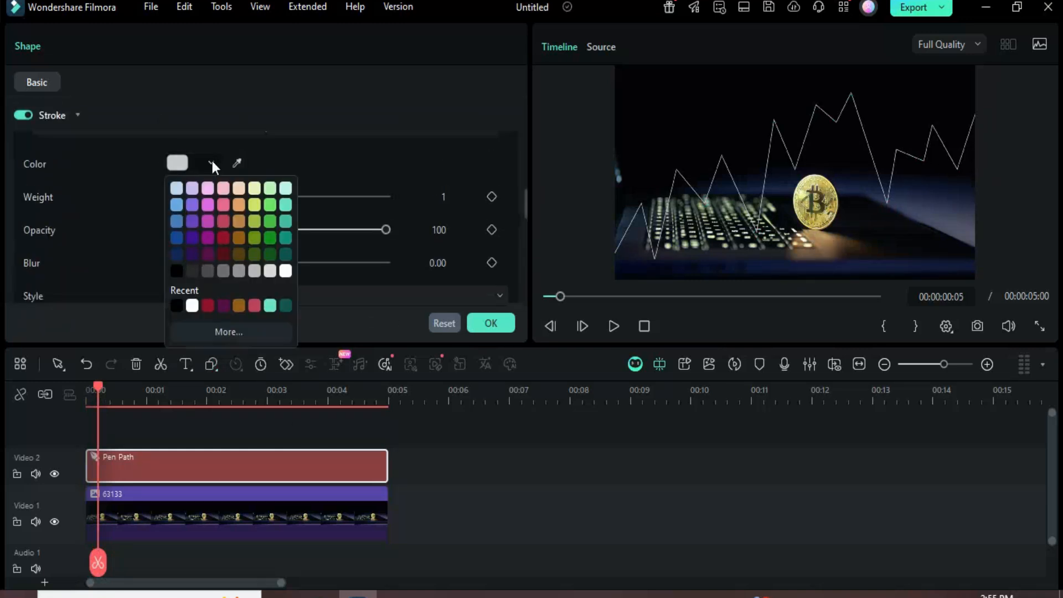
click(281, 272)
drag(182, 194, 191, 197)
click(443, 197)
text(5)
click(346, 208)
click(432, 196)
text(4)
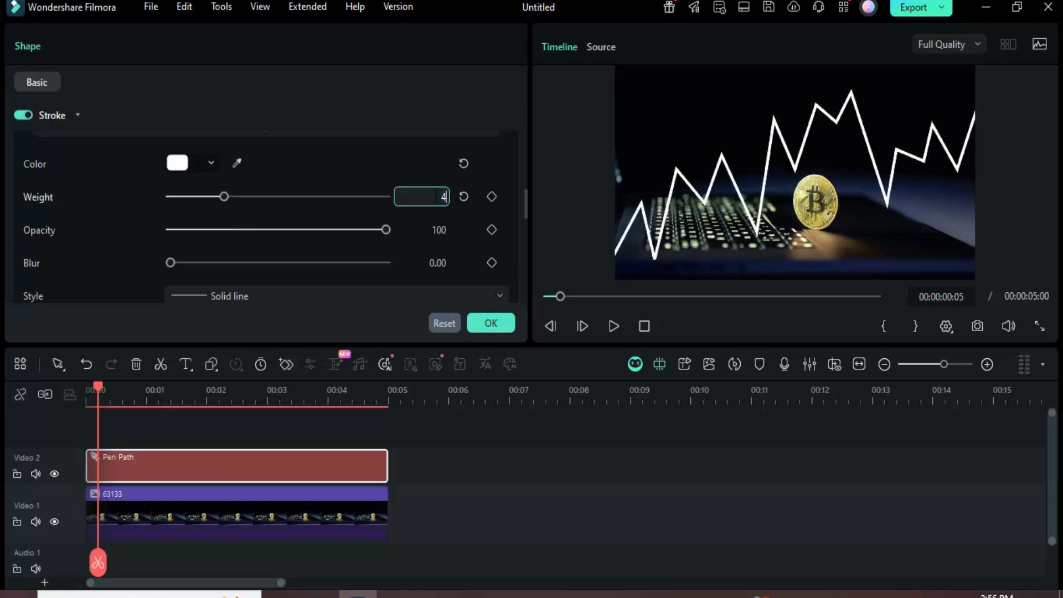
click(363, 209)
Step: Keyframe the zigzag line's Trim path End from 0% at the clip's start to 100% at its end
drag(524, 193, 519, 228)
drag(98, 388, 82, 395)
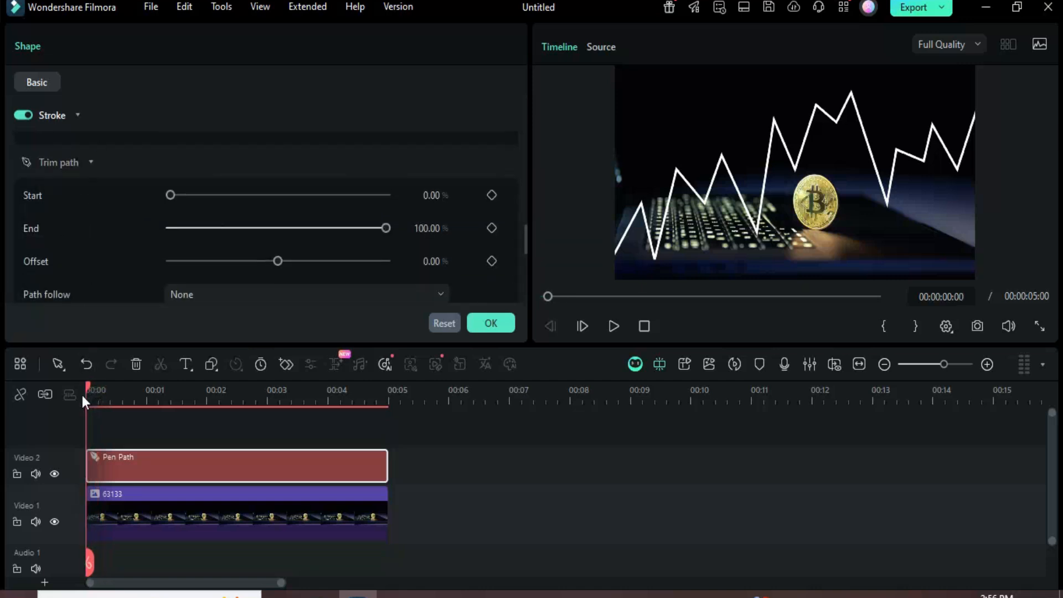
drag(386, 228, 140, 240)
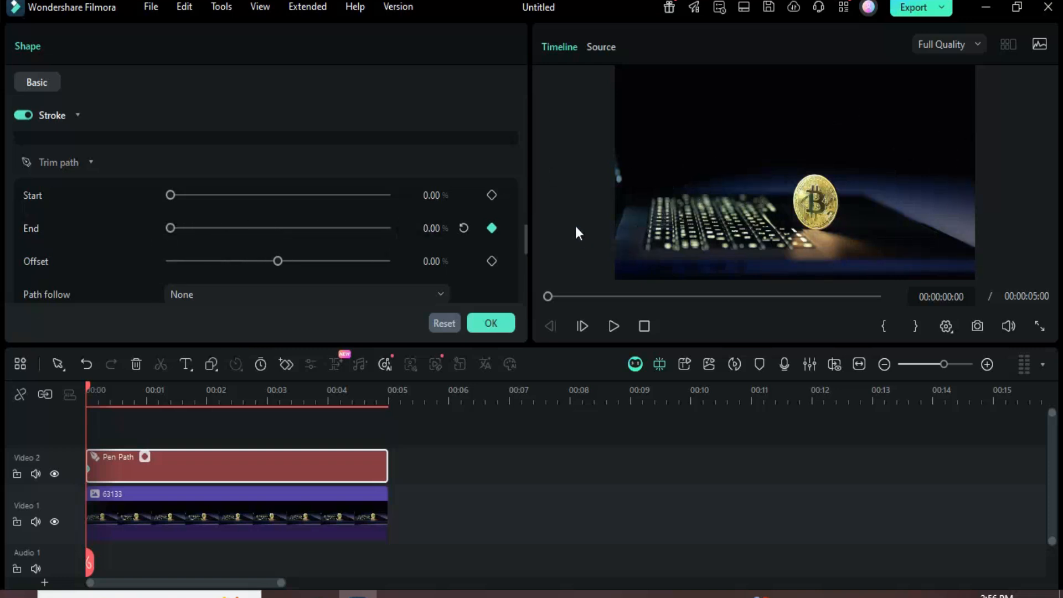
drag(86, 384, 387, 404)
drag(169, 230, 458, 237)
Step: Play back the chart line drawing itself, then return to the start of the timeline
click(544, 297)
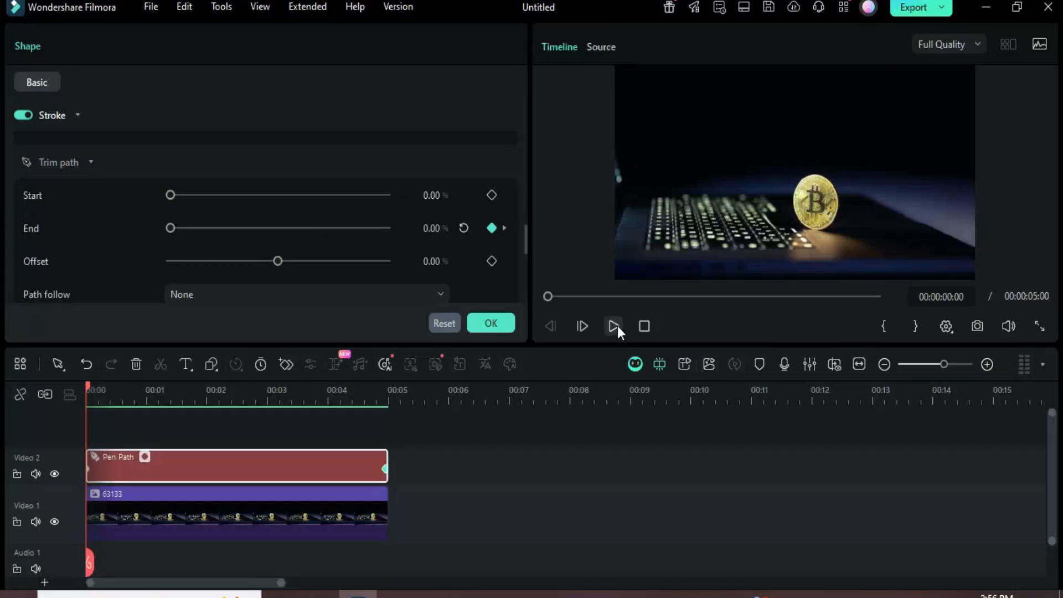
click(616, 326)
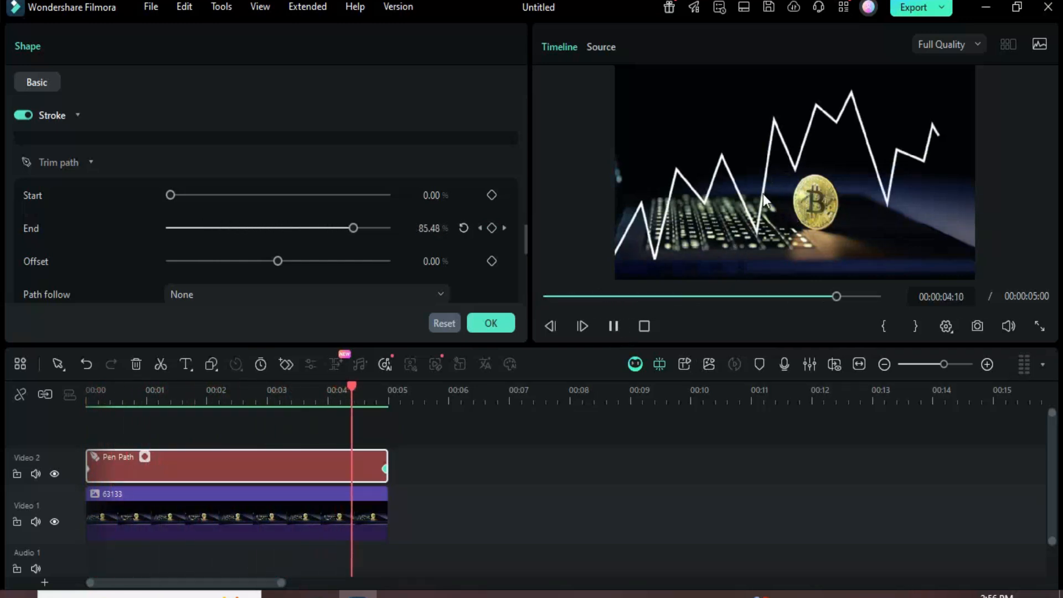
click(544, 295)
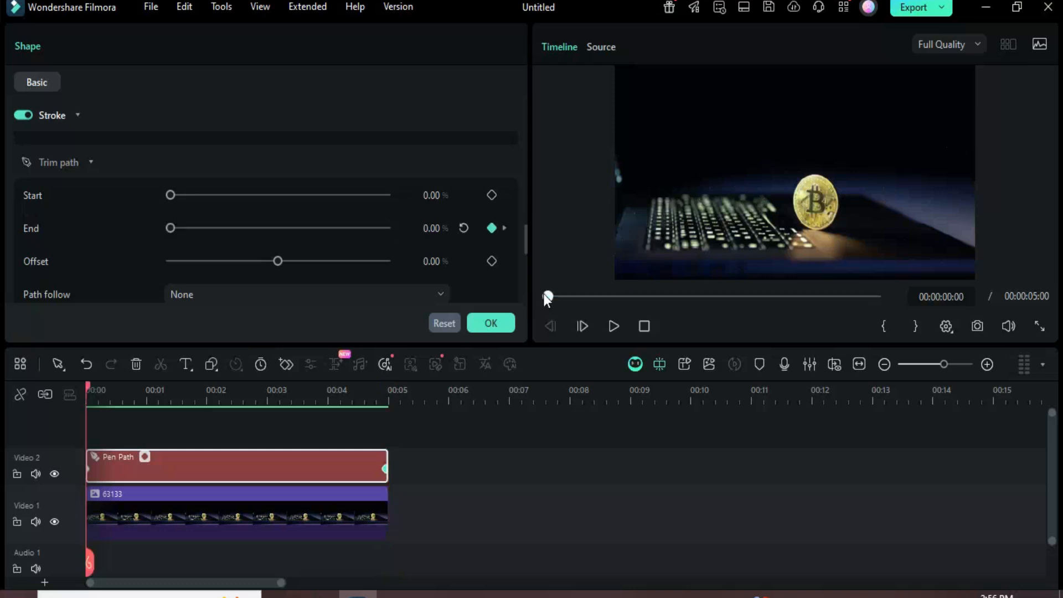
Step: Hide the Pen Path and Bitcoin image tracks and place the White stock clip on a new track above them
click(53, 473)
click(54, 521)
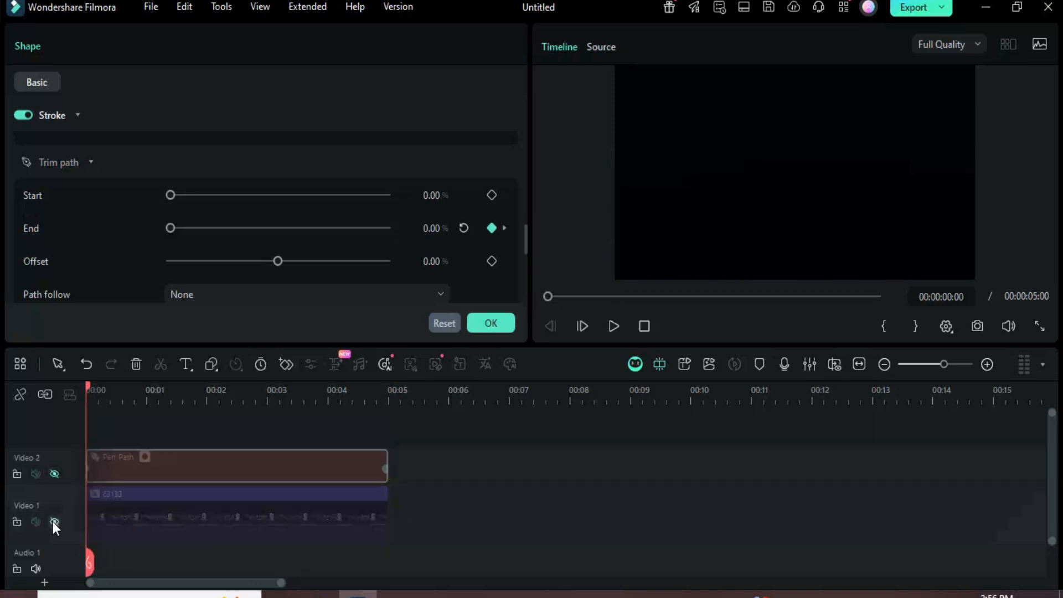
click(486, 327)
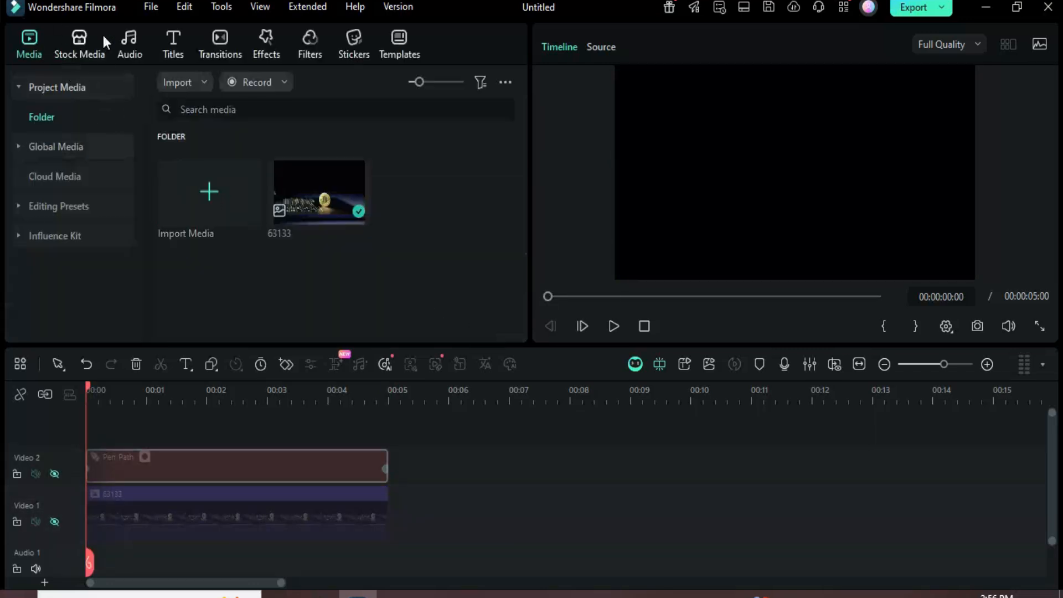
click(82, 41)
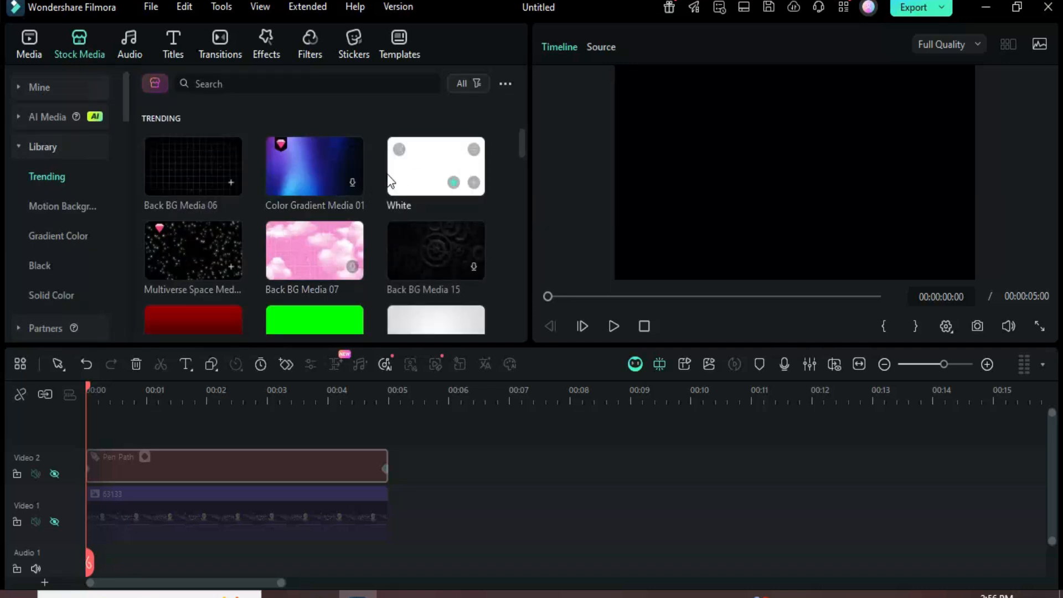
drag(409, 181, 154, 481)
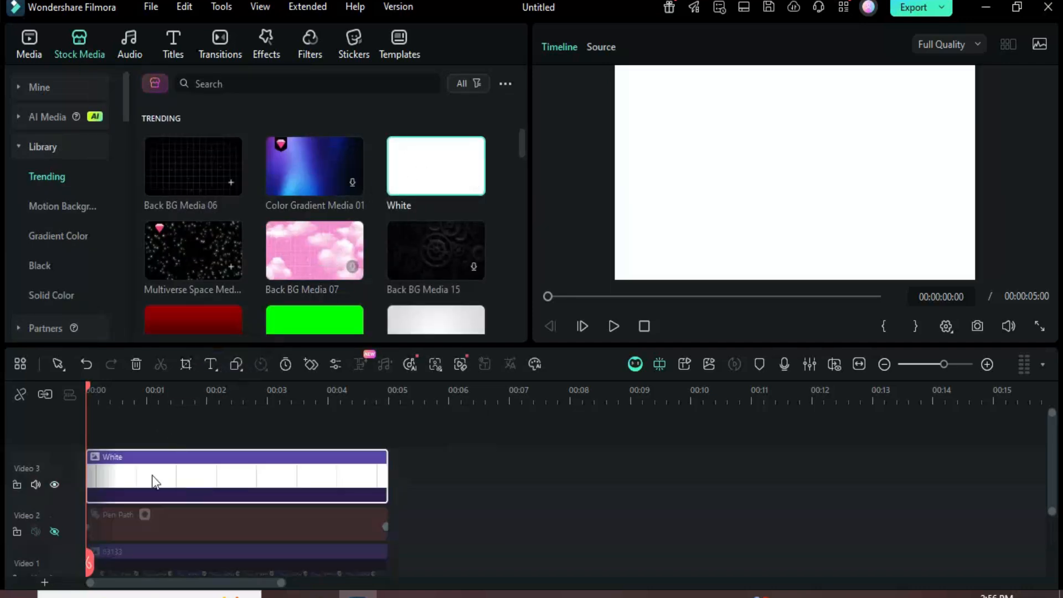
Step: Apply a circle mask to the White clip and set the mask's height to 50%
double_click(186, 477)
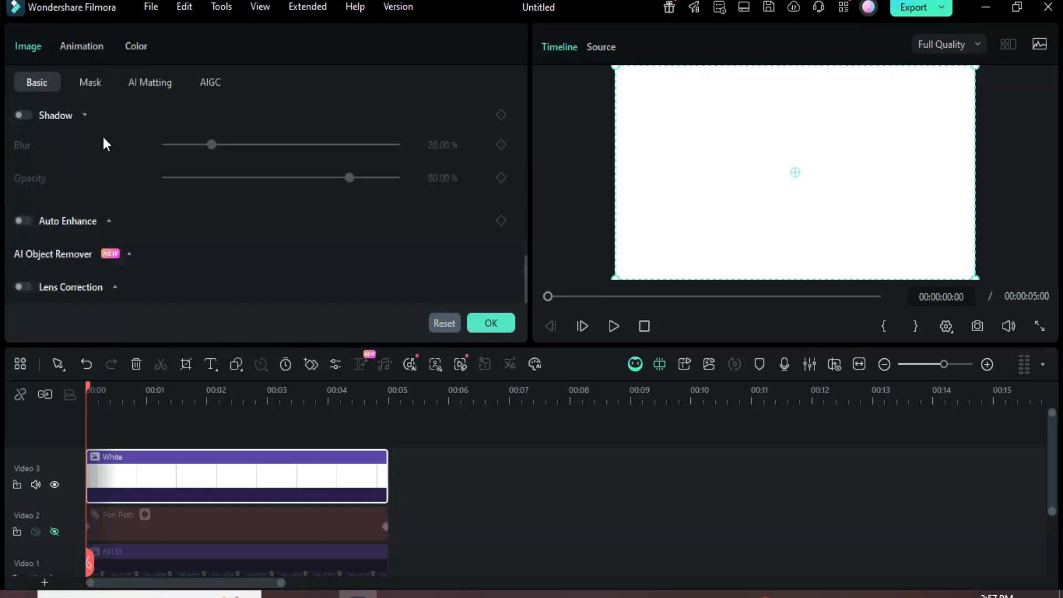
click(90, 83)
click(272, 129)
drag(527, 131, 523, 182)
click(439, 231)
text(50)
key(Return)
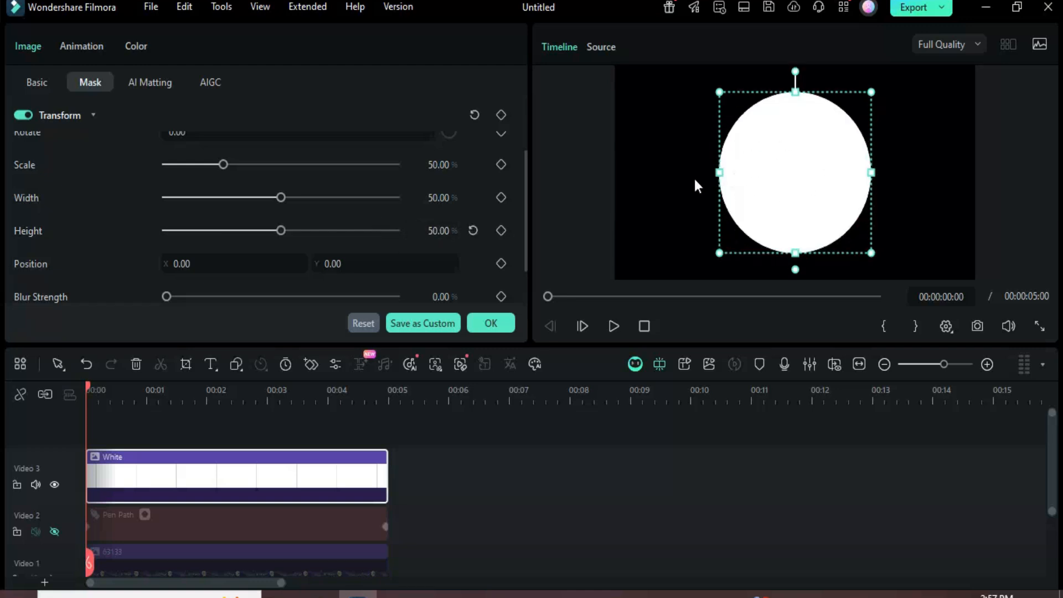
Step: Set the White circle clip's basic transform scale to 5%, keeping uniform scaling
click(36, 83)
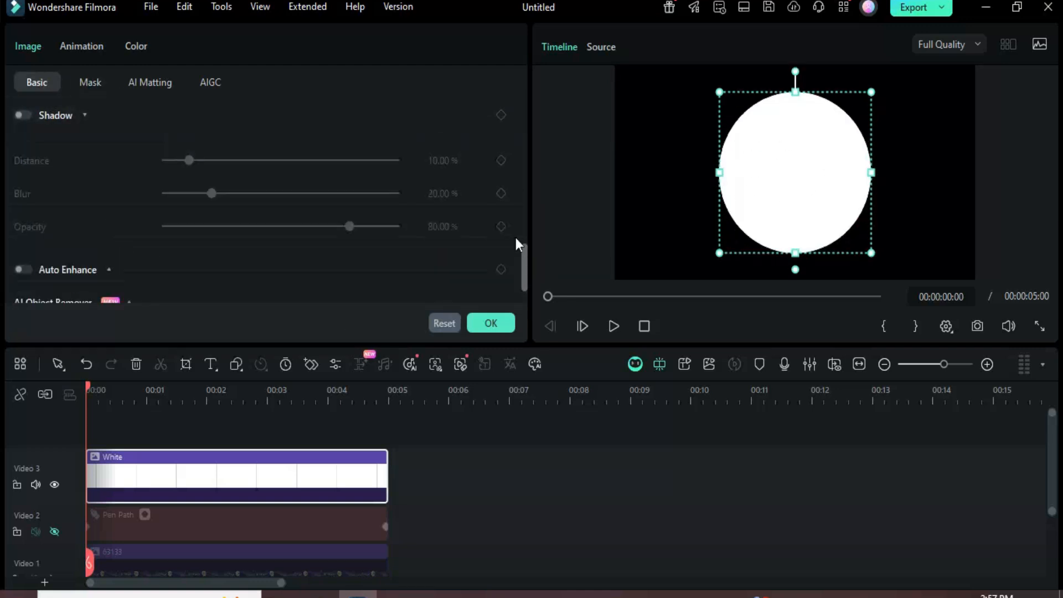
drag(525, 249, 507, 91)
drag(221, 147, 173, 151)
click(438, 148)
text(5)
key(Return)
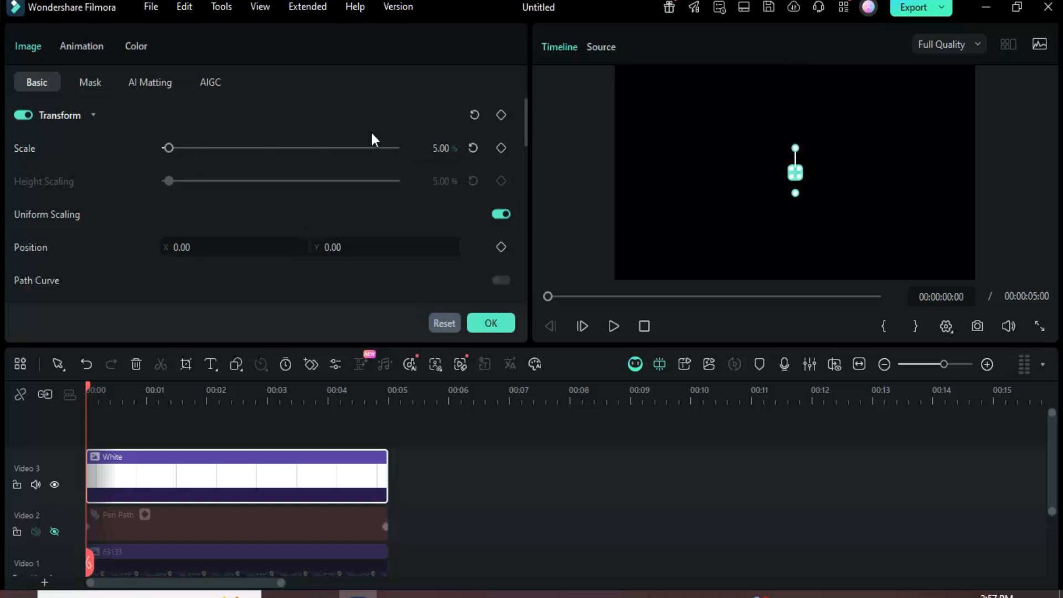
Step: Enable the drop shadow effect on the White circle clip
click(91, 387)
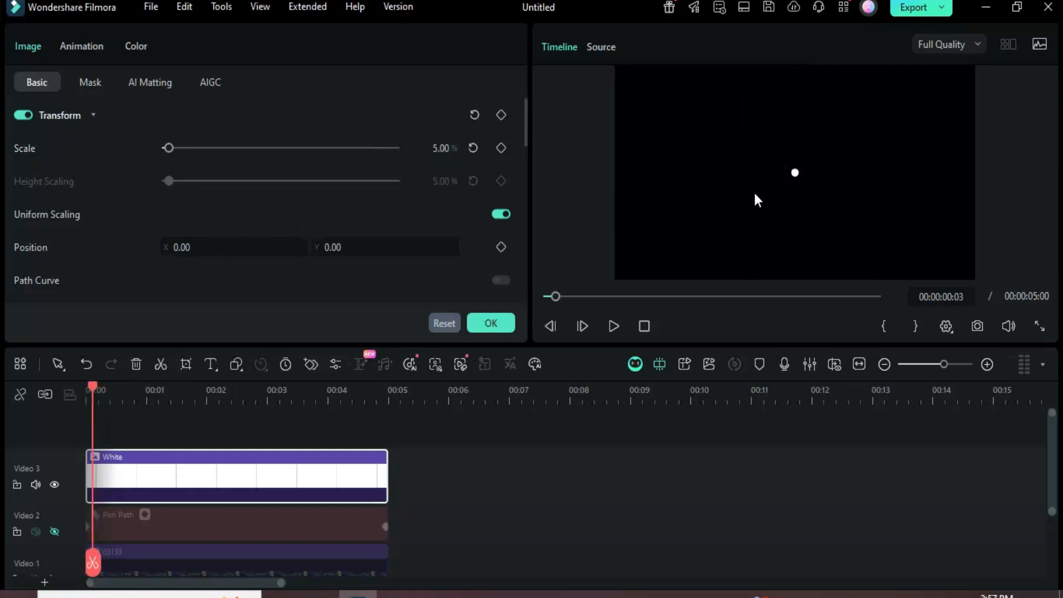
drag(523, 113, 517, 205)
click(24, 180)
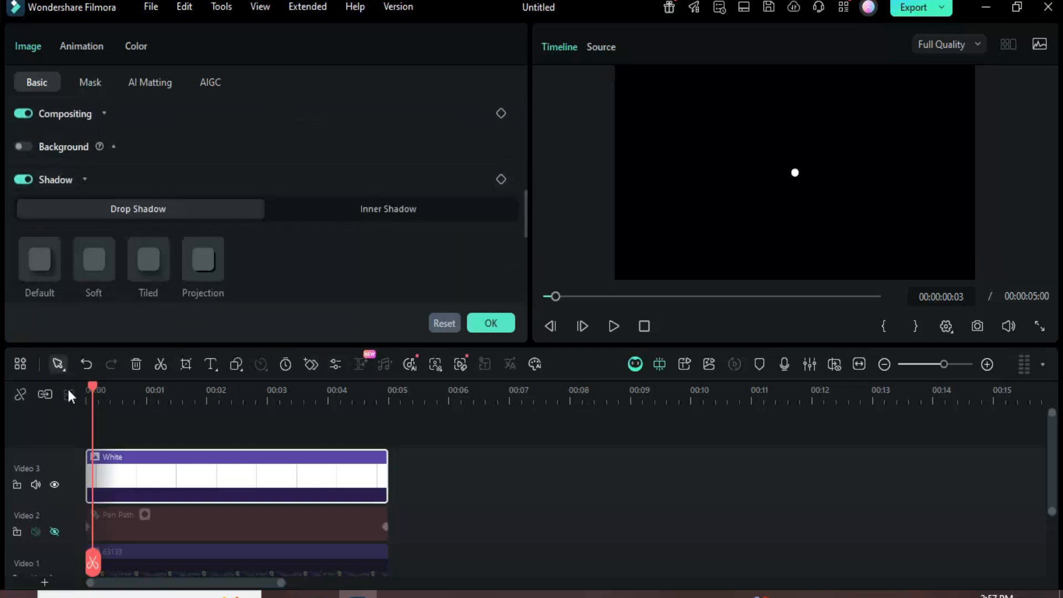
Step: Return to the timeline's start and turn the White clip into a compound clip with the default name, 16:9 ratio and 1920x1080 resolution
drag(92, 387, 87, 388)
right_click(173, 479)
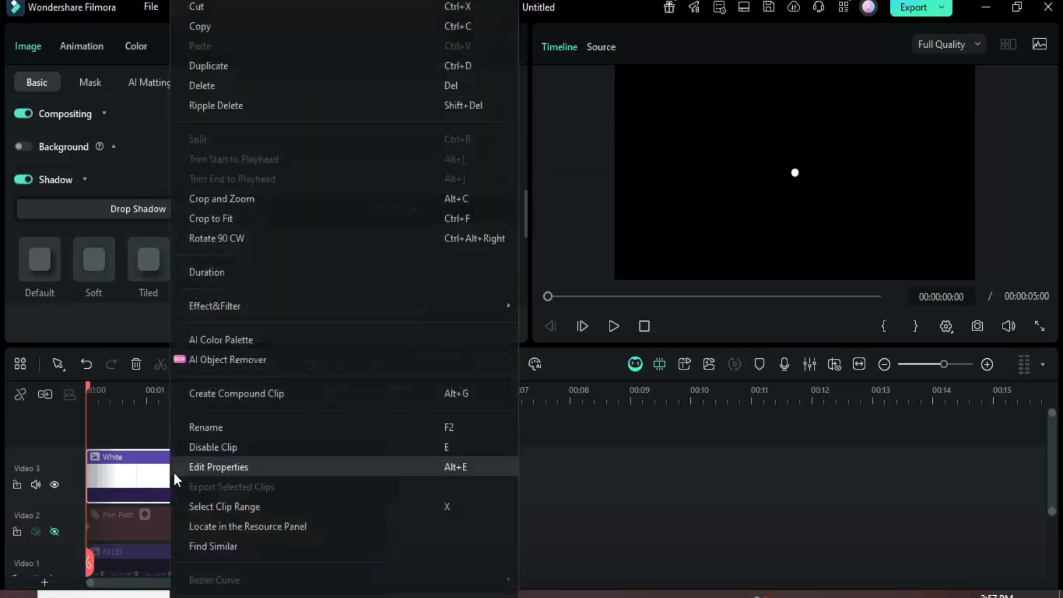
click(214, 394)
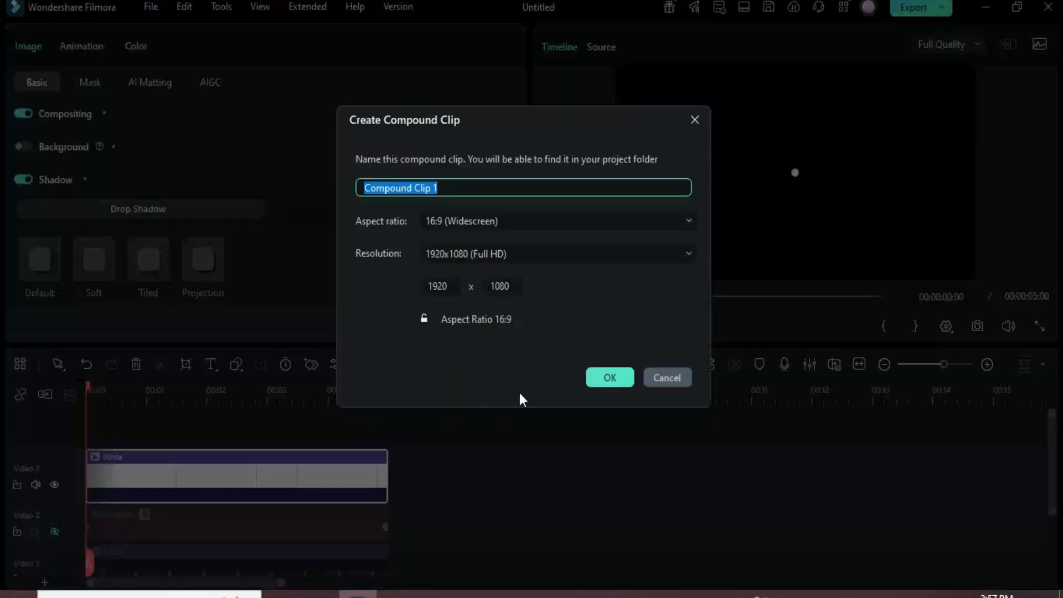
click(605, 379)
Step: Unhide the Pen Path and Bitcoin image tracks
scroll(178, 492, down, 3)
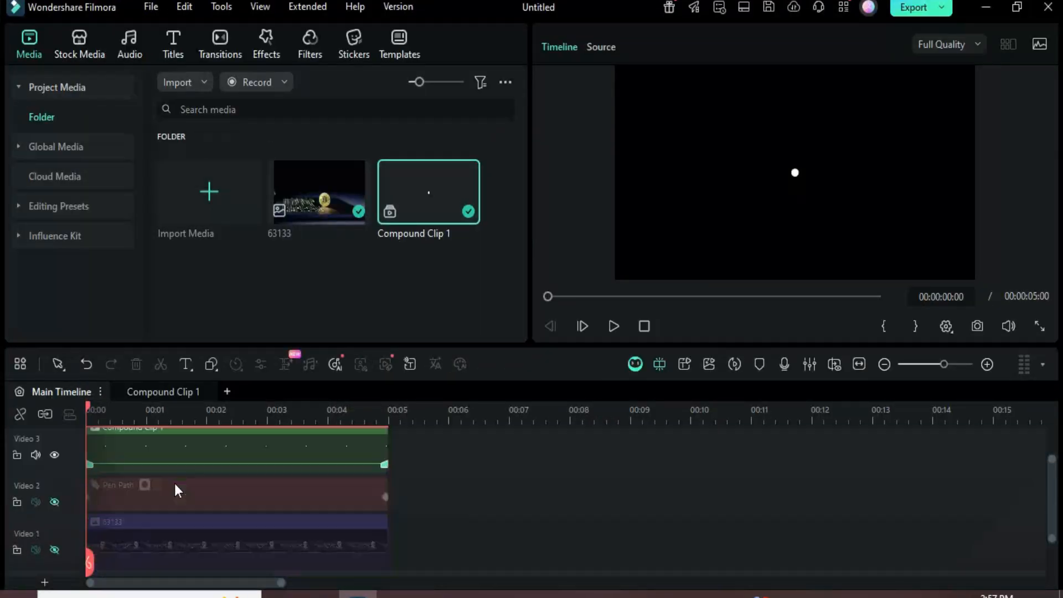
click(53, 453)
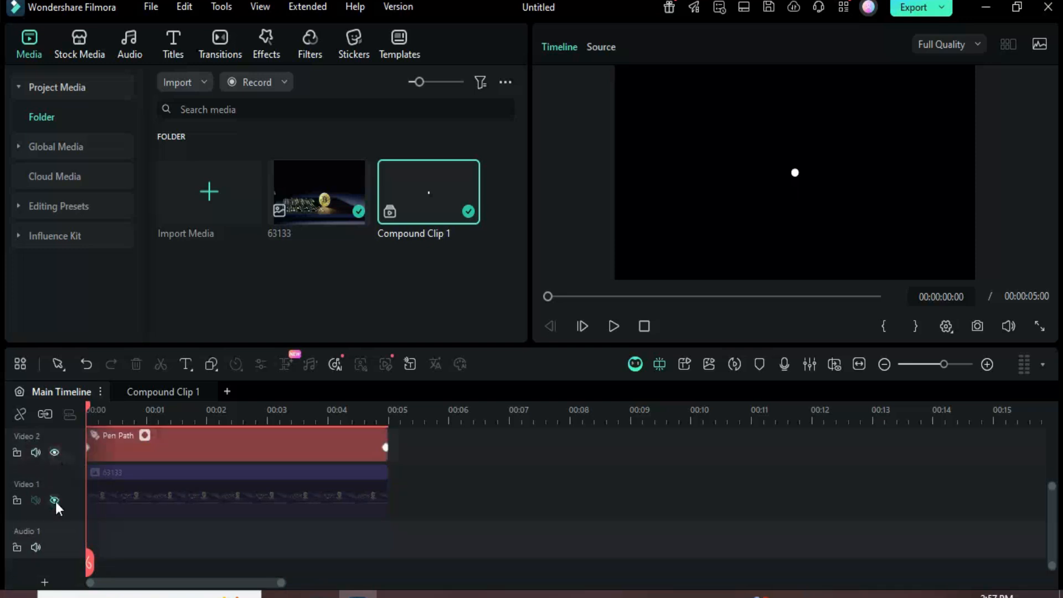
click(55, 500)
scroll(175, 506, up, 1)
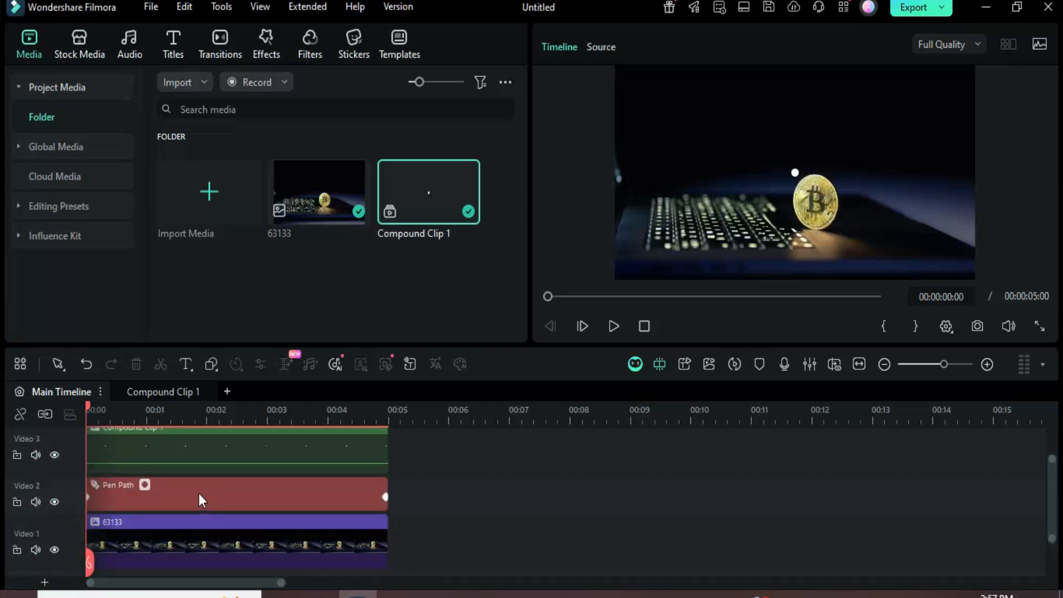
Step: Set the Pen Path's Path follow to Select from timeline and link Compound Clip 1 to the chart line
click(201, 496)
drag(524, 158, 519, 245)
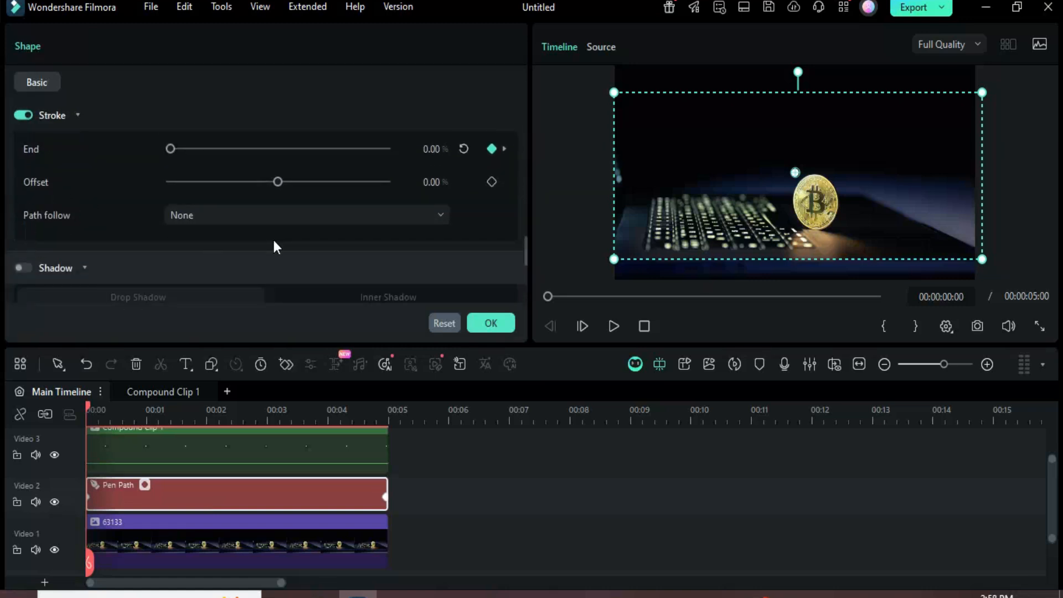
click(437, 215)
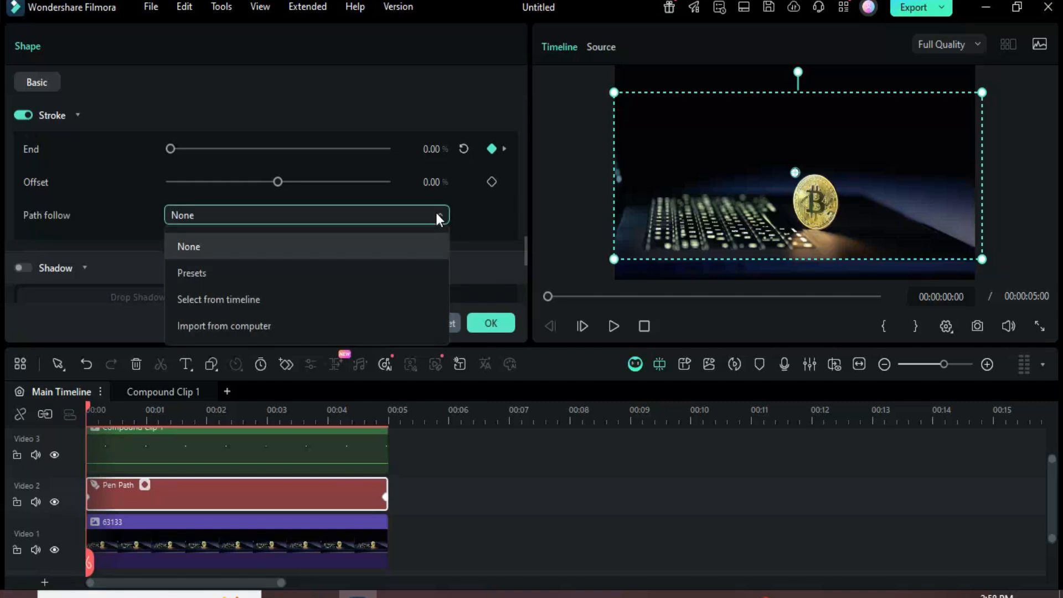
click(199, 299)
drag(522, 231, 523, 239)
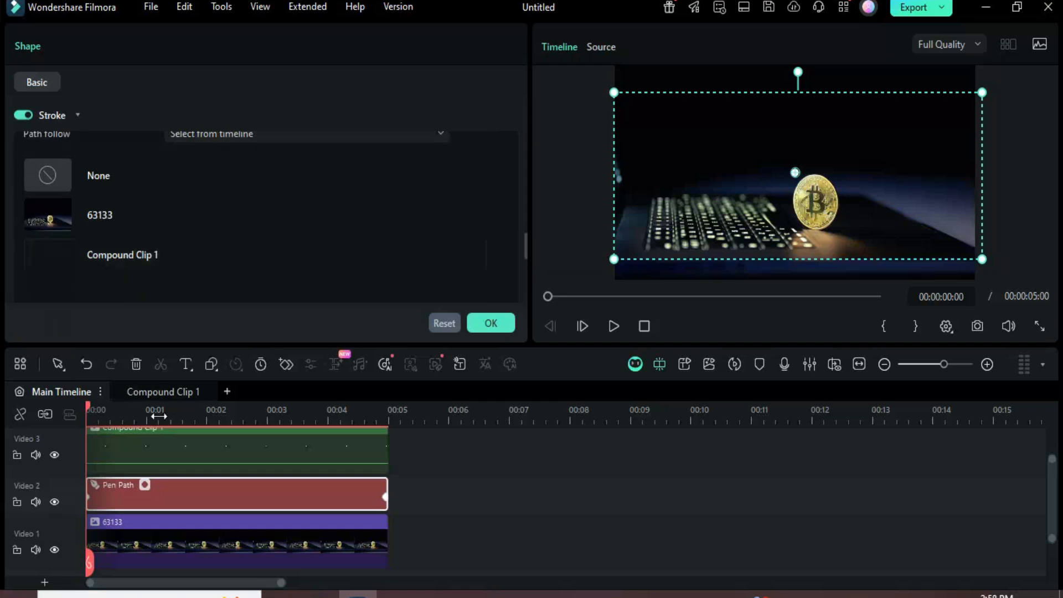
mouse_move(121, 250)
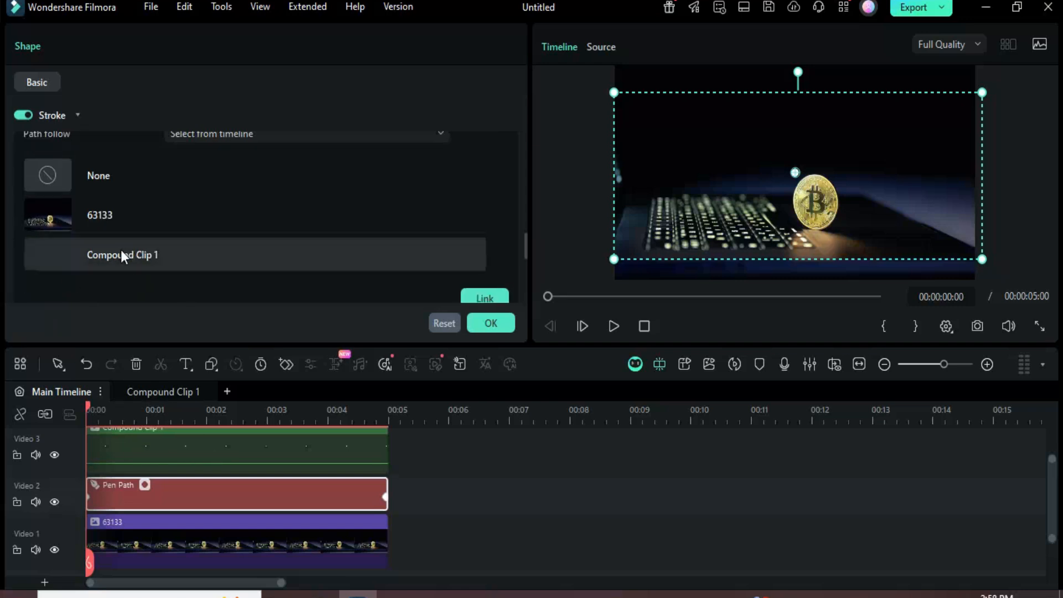
drag(526, 235, 526, 238)
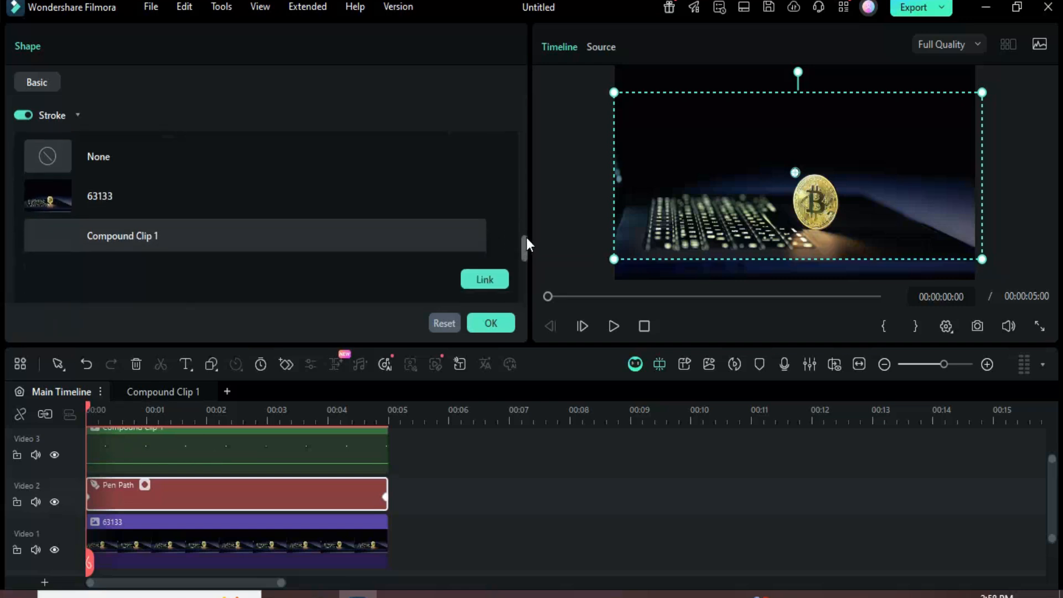
click(486, 279)
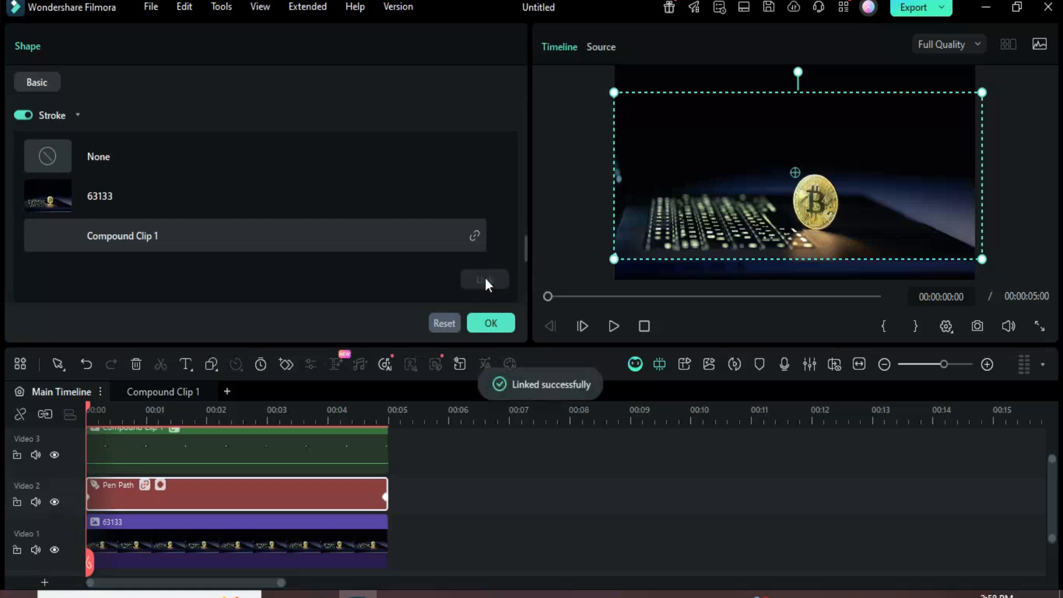
click(489, 324)
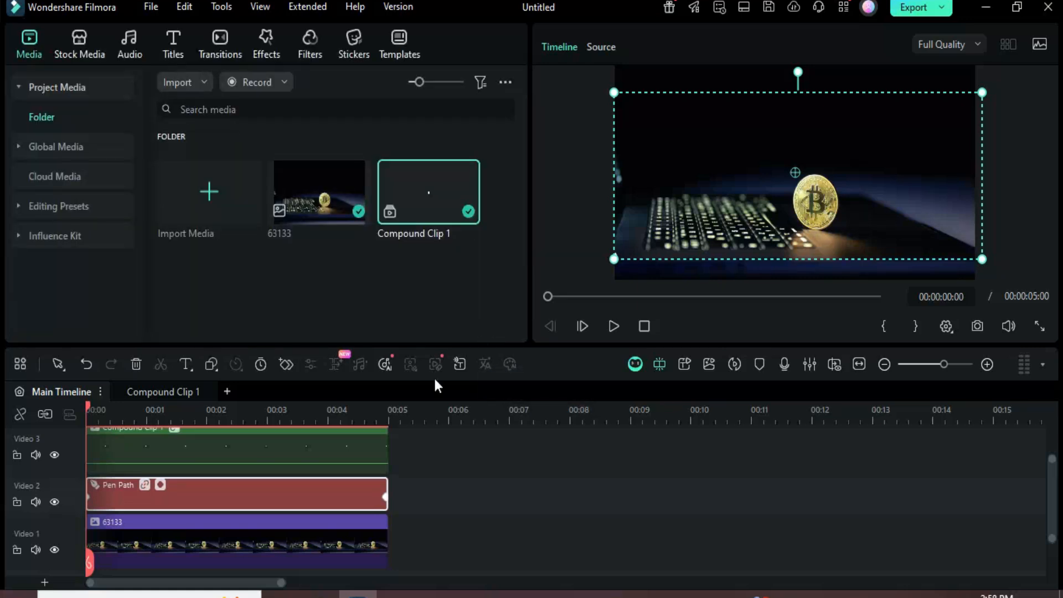
Step: Render the timeline preview and play the chart line animation with its leading circle from the start several times
click(734, 364)
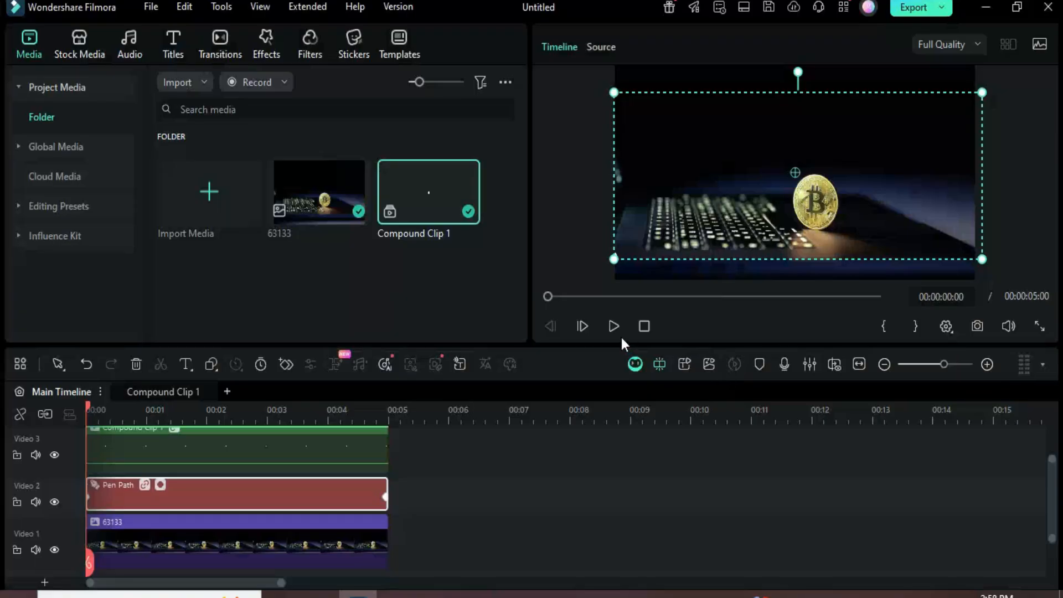
click(613, 327)
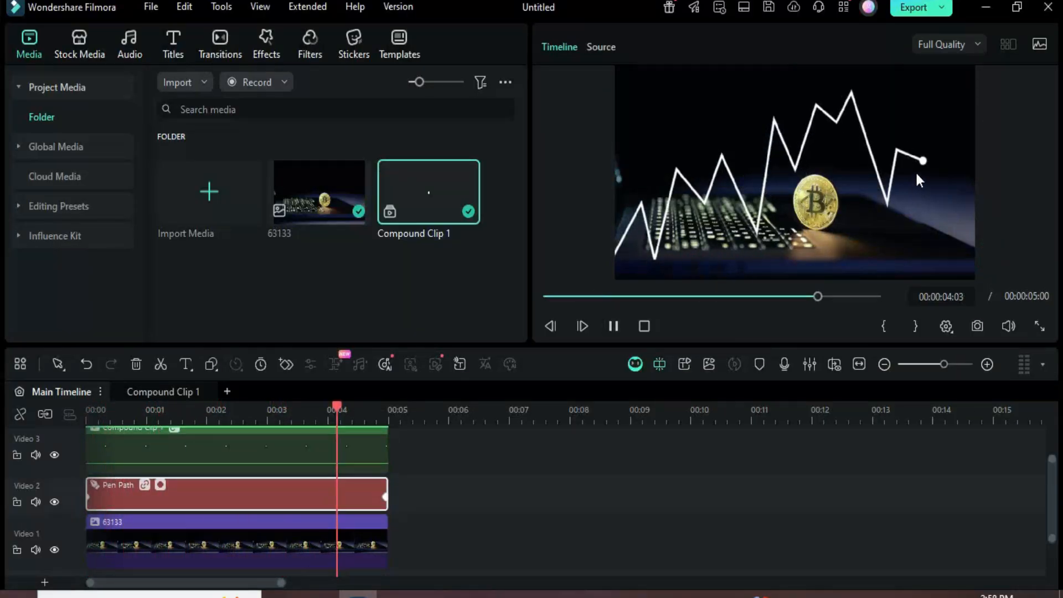
click(544, 297)
click(613, 327)
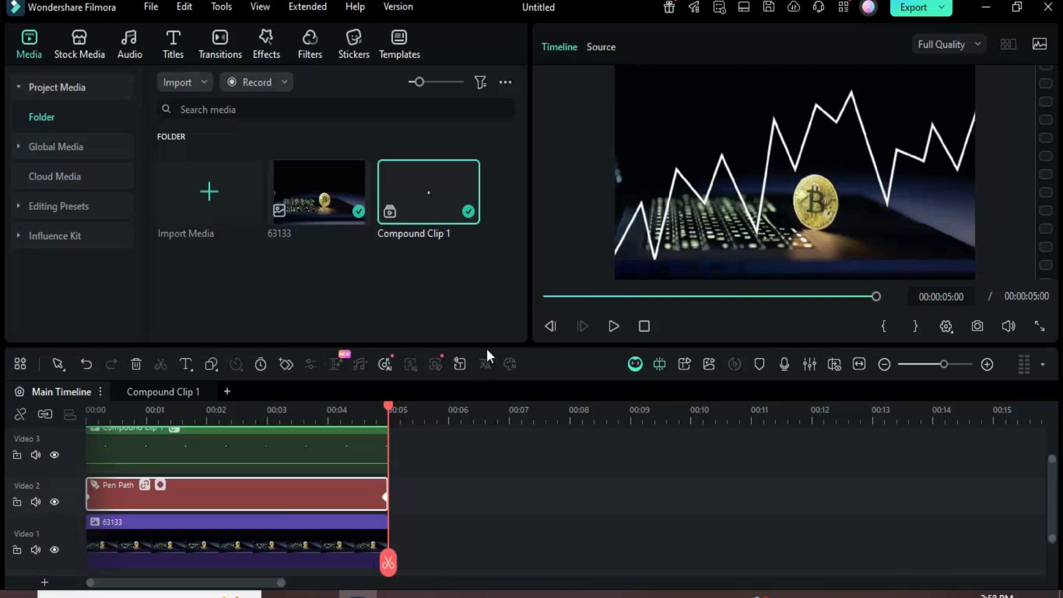
click(545, 297)
click(611, 324)
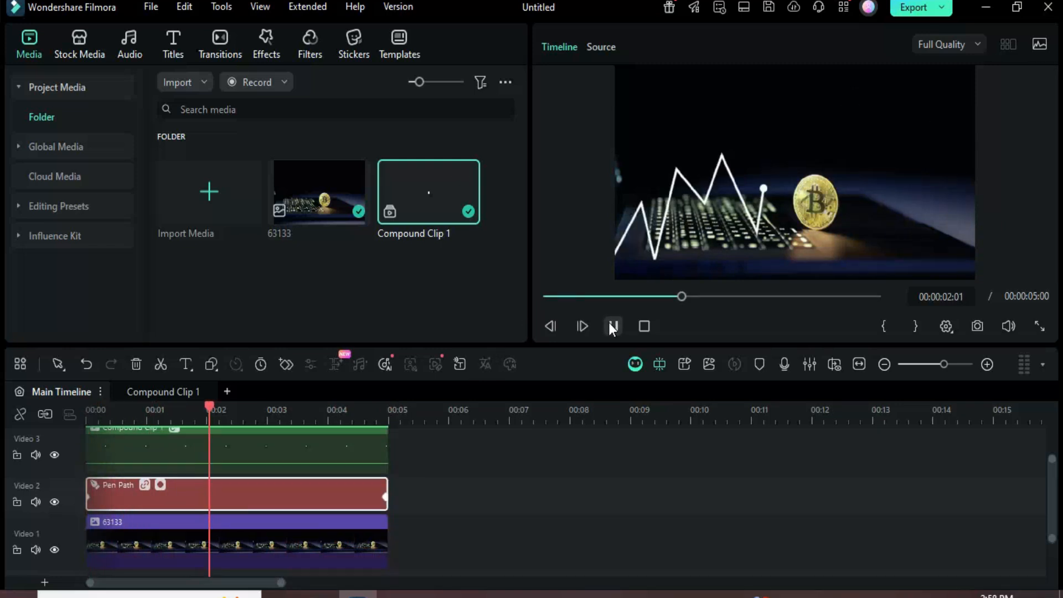